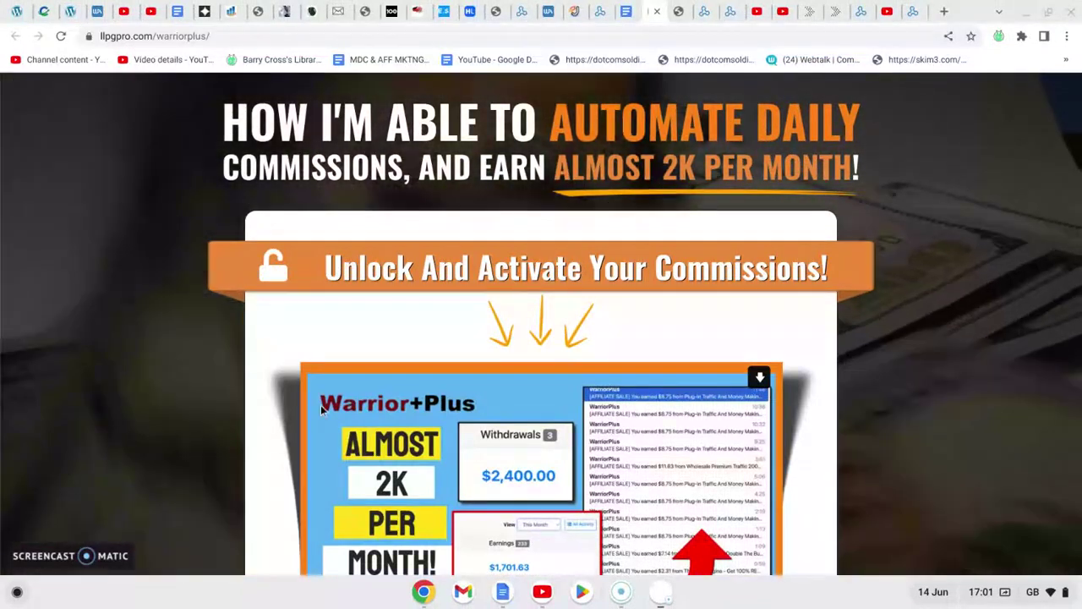
Step: View the LeadsLeap training course page and highlight the Total Earnings figure in the members dashboard's account statistics
{"action": "left_click", "coordinate": [679, 12]}
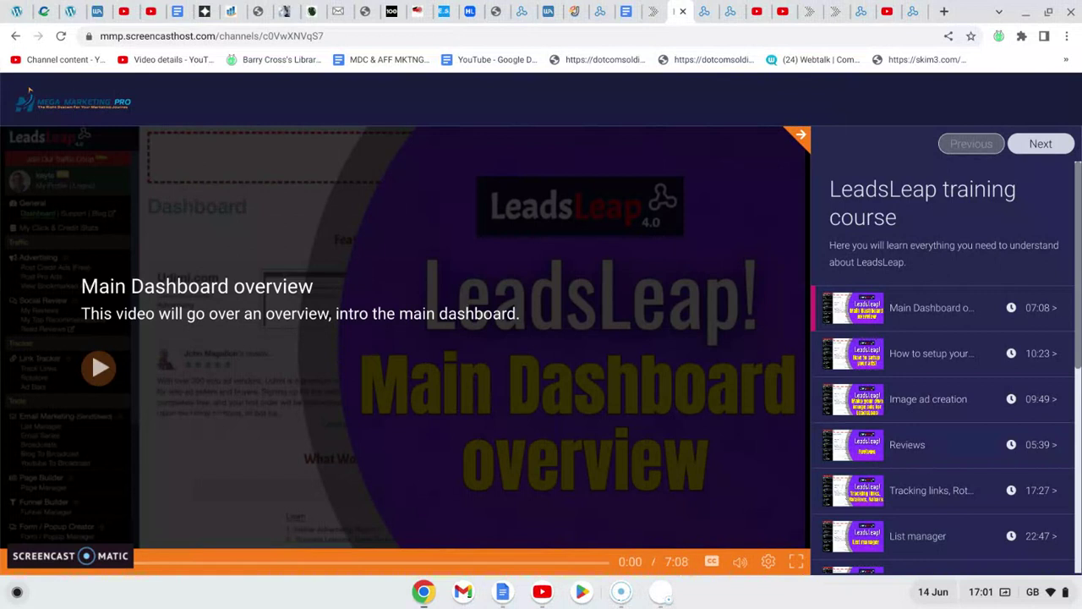
{"action": "left_click", "coordinate": [705, 14]}
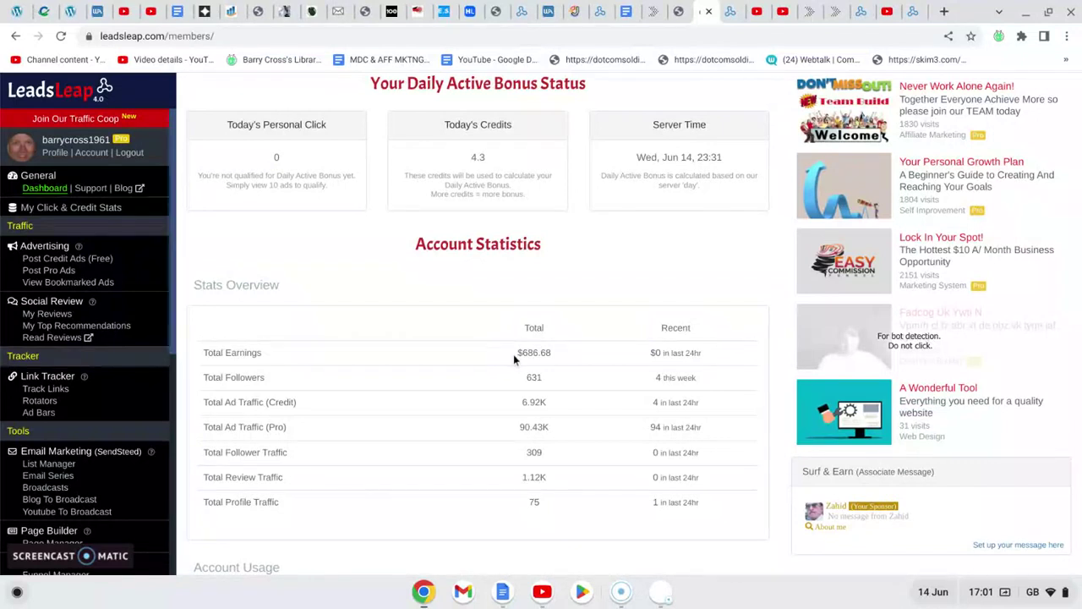
{"action": "left_click_drag", "start_coordinate": [514, 354], "coordinate": [555, 354]}
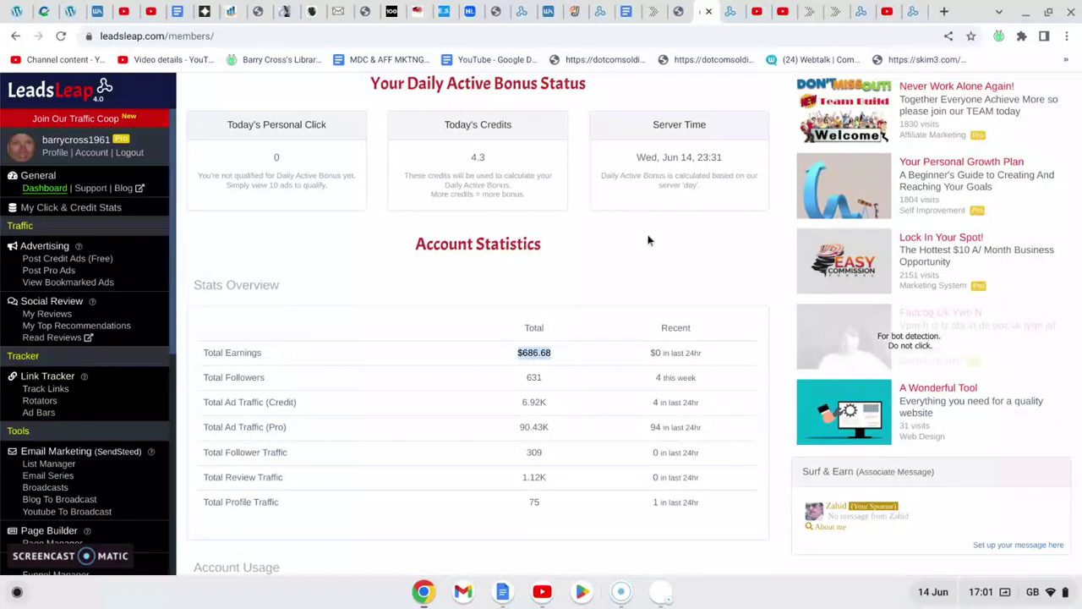
Step: Look over the WarriorPlus landing page's funnel setup video and Join LeadsLeap section, and return to the page's start
{"action": "left_click", "coordinate": [652, 12]}
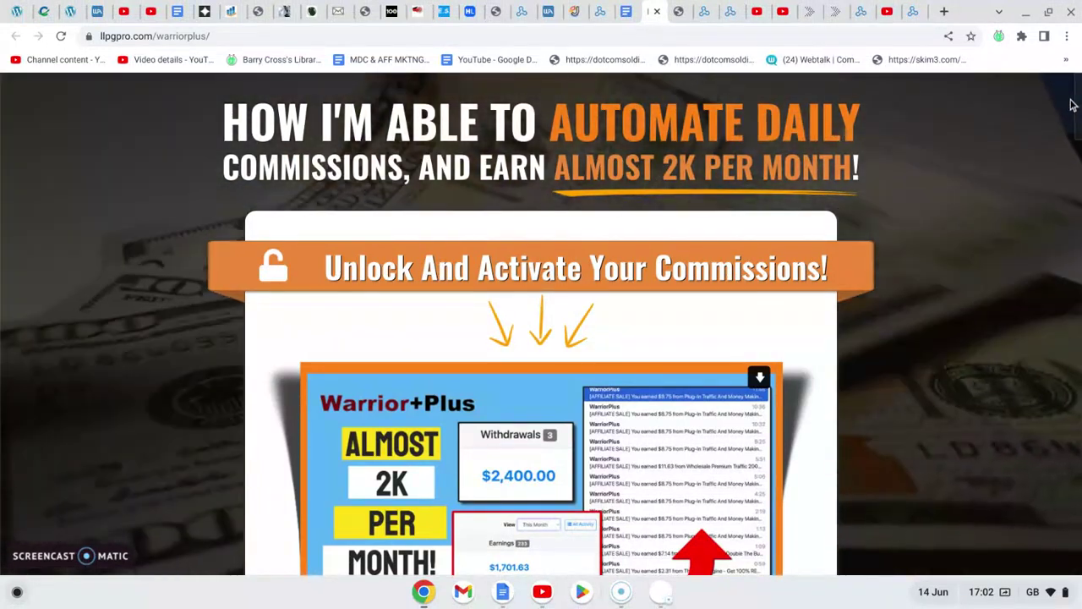
{"action": "scroll", "coordinate": [1079, 107], "scroll_direction": "down", "scroll_amount": 1}
{"action": "left_click_drag", "start_coordinate": [1079, 107], "coordinate": [1079, 466]}
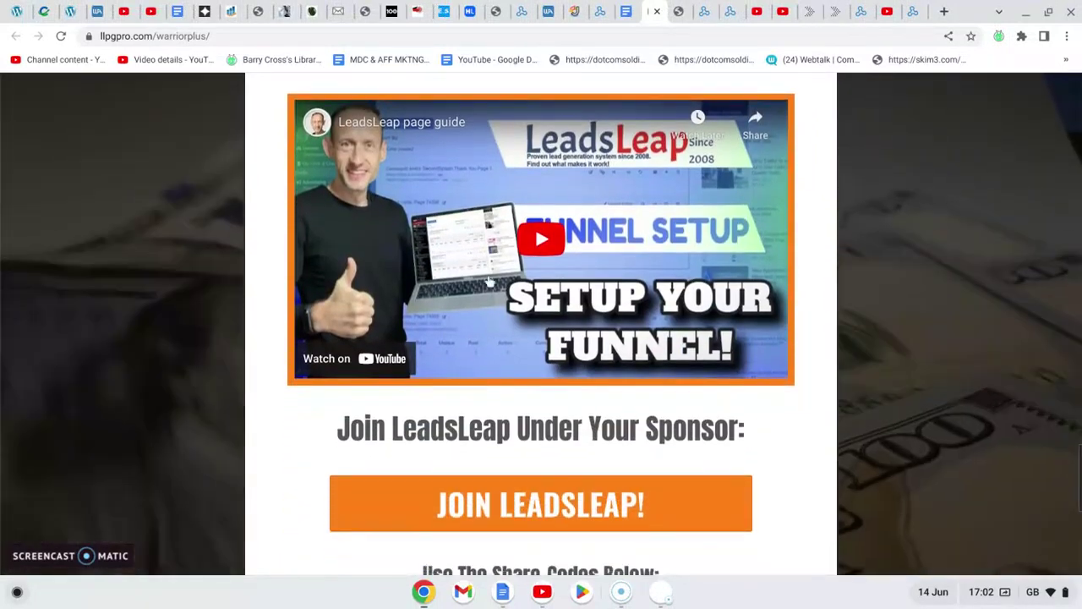
{"action": "mouse_move", "coordinate": [319, 123]}
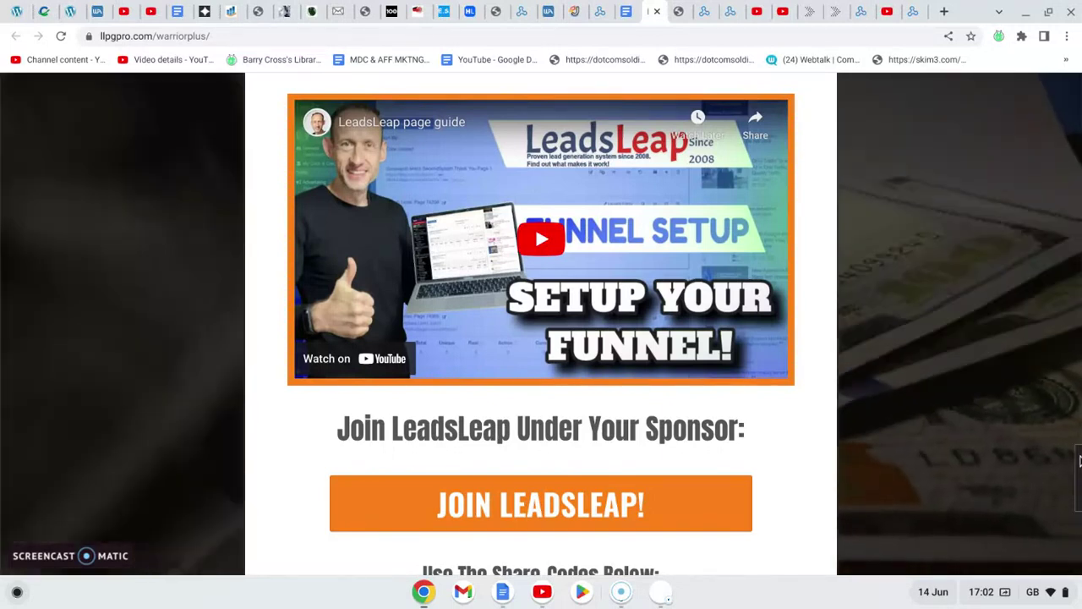
{"action": "left_click_drag", "start_coordinate": [1078, 460], "coordinate": [1078, 82]}
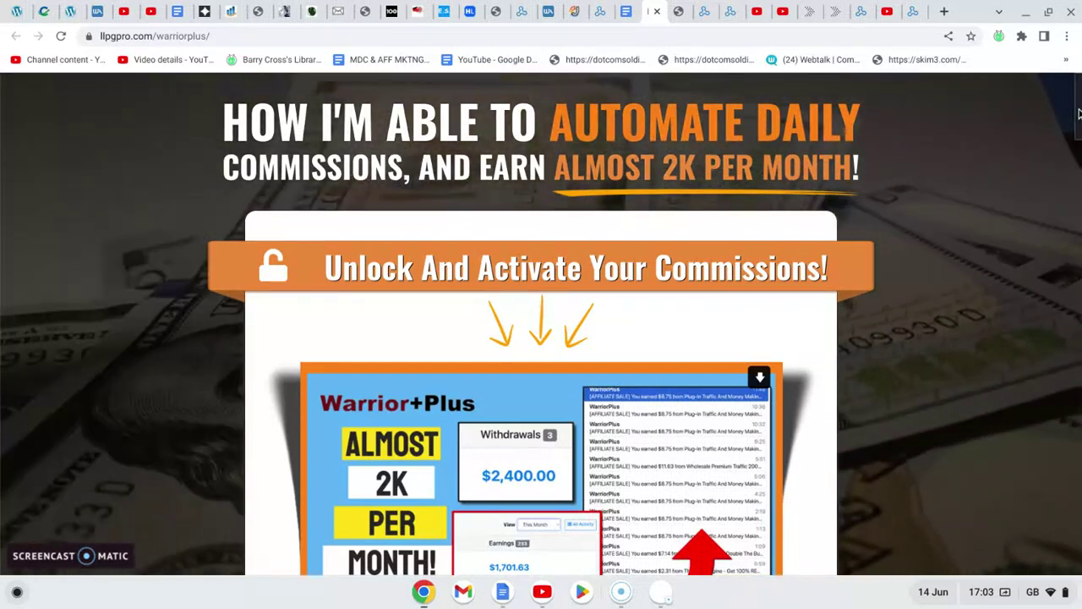
Step: Examine the landing page's commissions video and the four offer buttons below it
{"action": "scroll", "coordinate": [1079, 111], "scroll_direction": "down", "scroll_amount": 2}
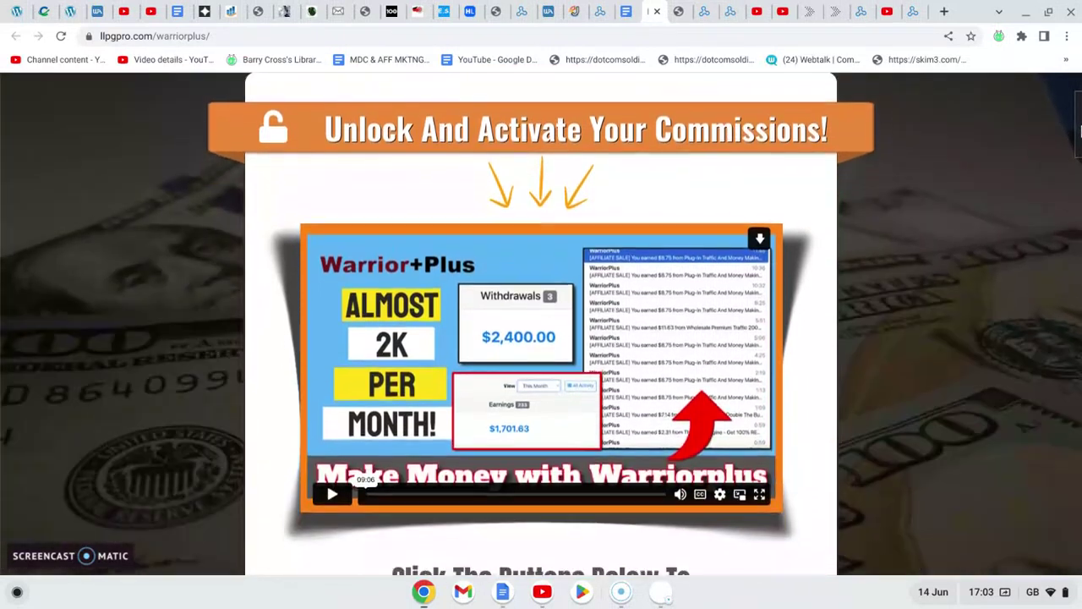
{"action": "scroll", "coordinate": [1079, 131], "scroll_direction": "down", "scroll_amount": 2}
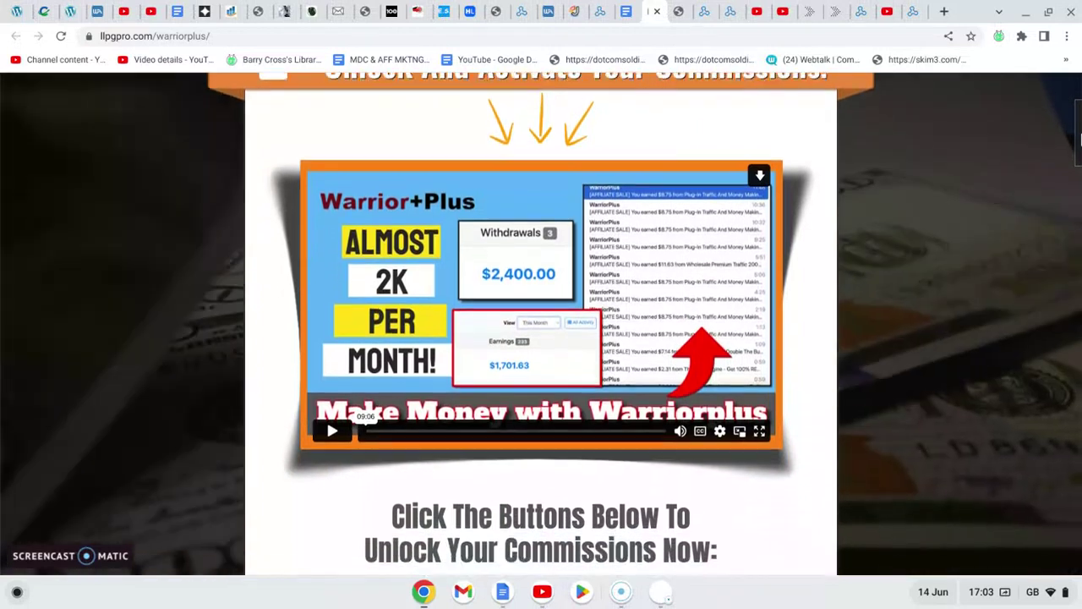
{"action": "scroll", "coordinate": [1079, 153], "scroll_direction": "down", "scroll_amount": 2}
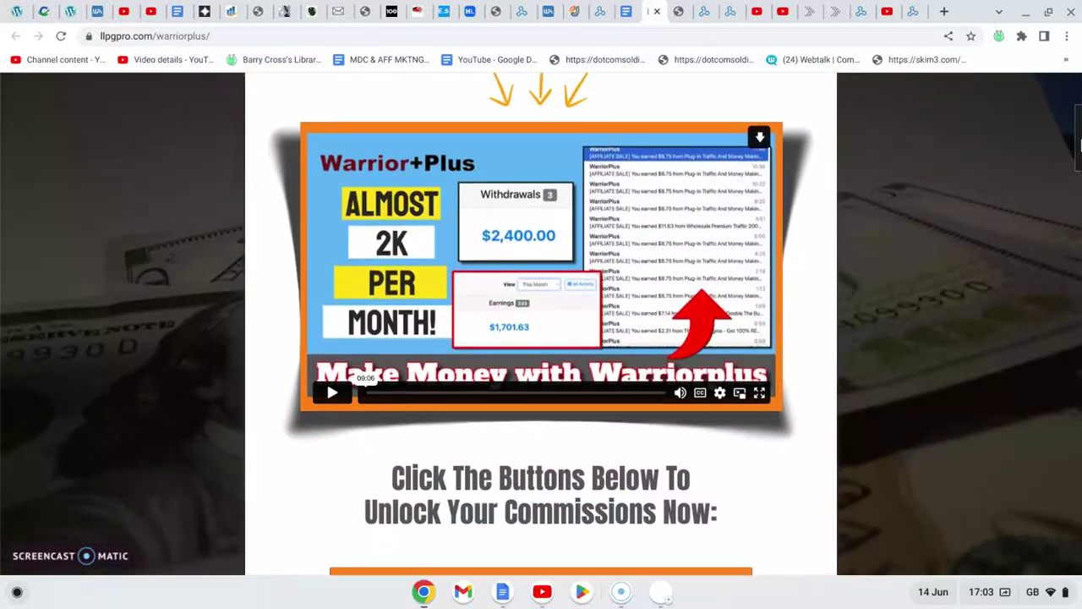
{"action": "scroll", "coordinate": [1078, 161], "scroll_direction": "down", "scroll_amount": 3}
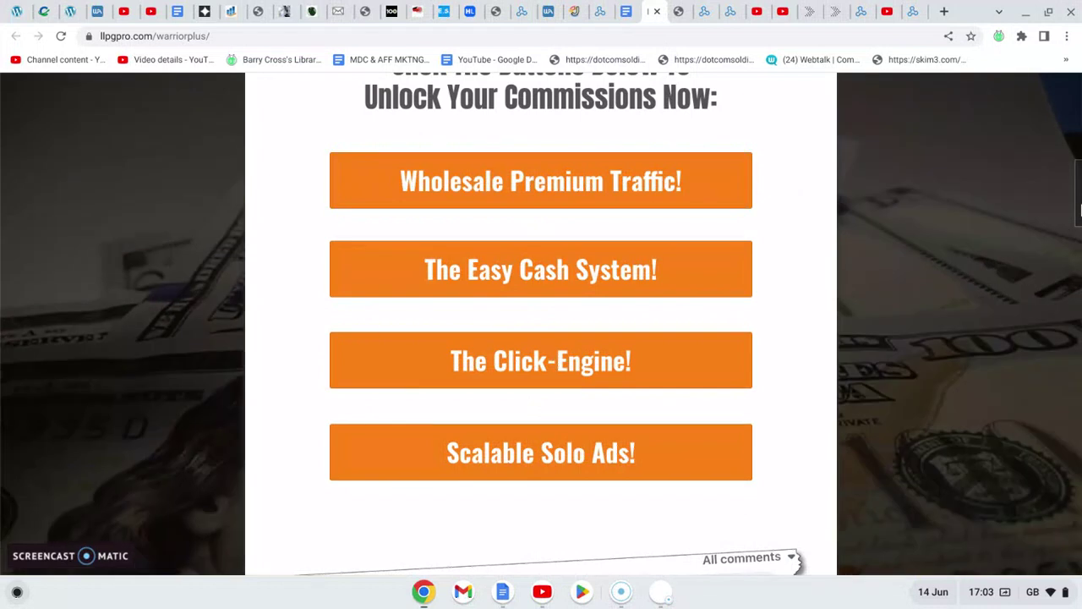
{"action": "left_click_drag", "start_coordinate": [1079, 209], "coordinate": [1079, 99]}
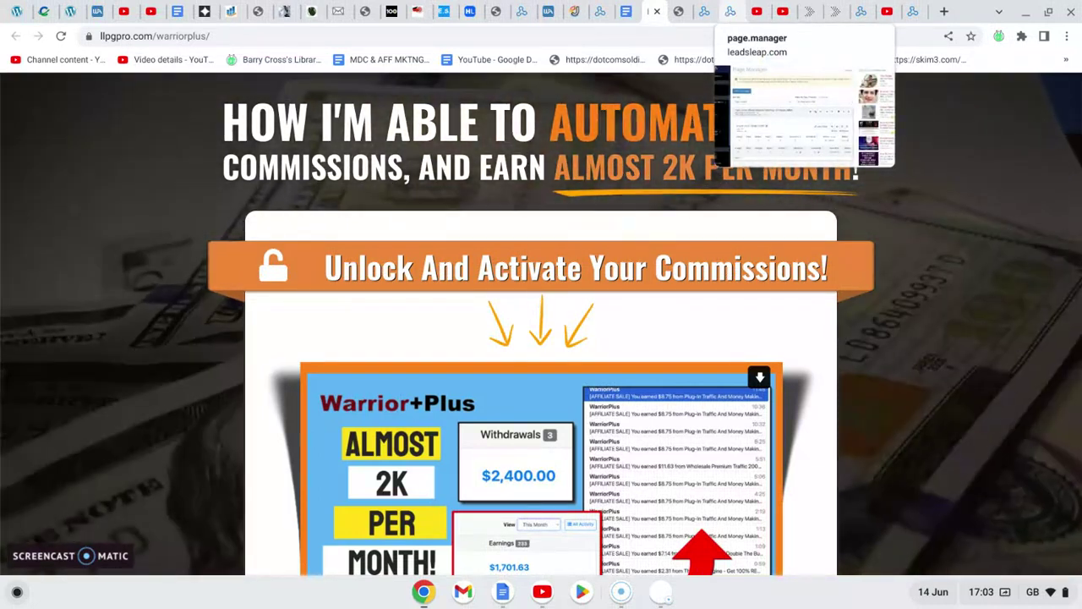
Step: Add a new page named WarriorPlus in the LeadsLeap Page Manager
{"action": "left_click", "coordinate": [729, 13]}
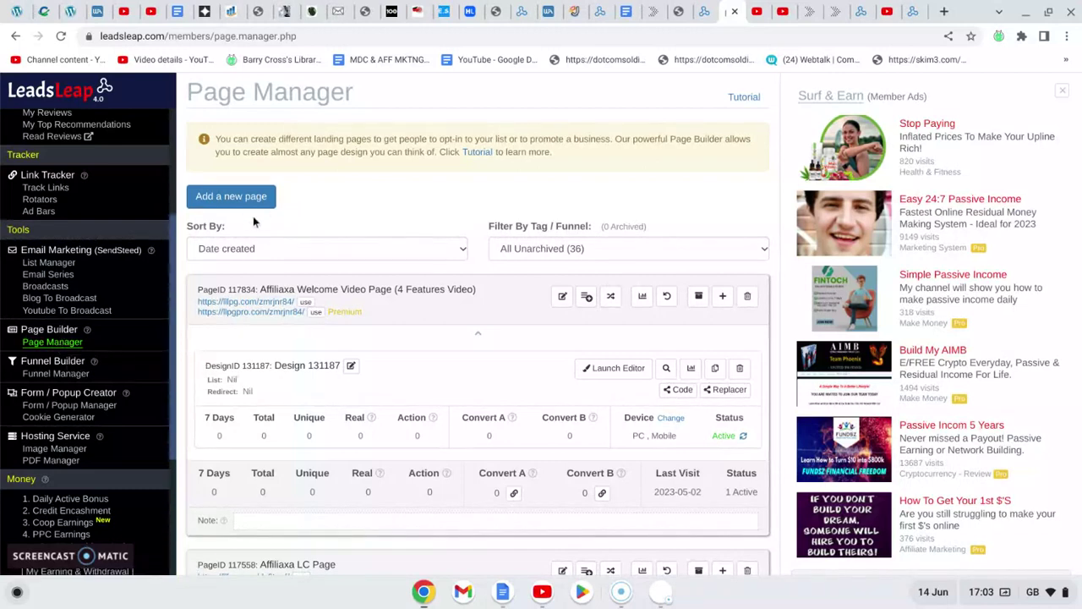
{"action": "left_click", "coordinate": [228, 199]}
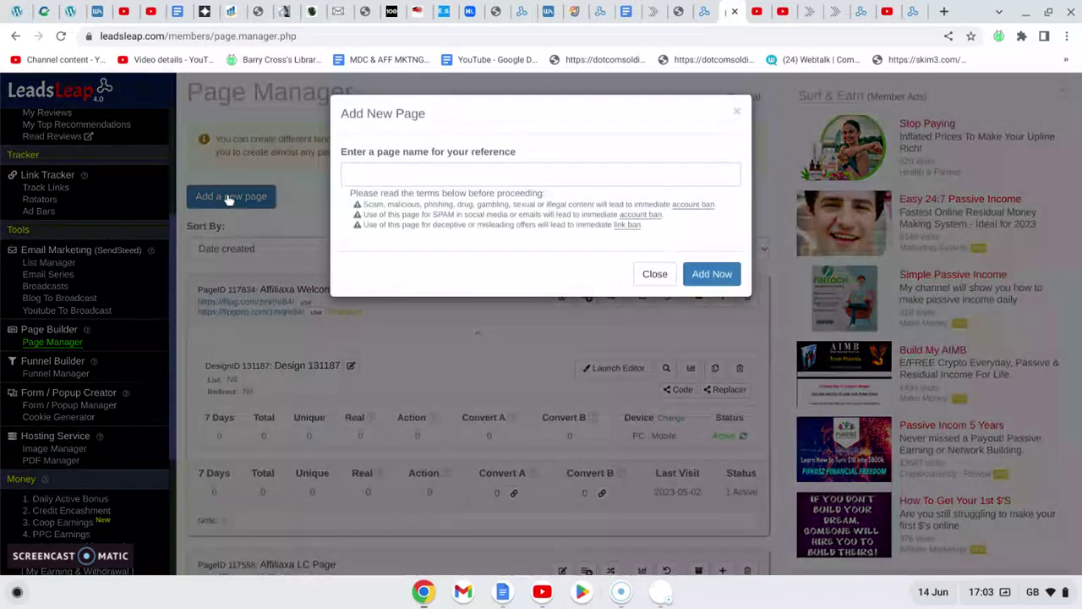
{"action": "left_click", "coordinate": [362, 170]}
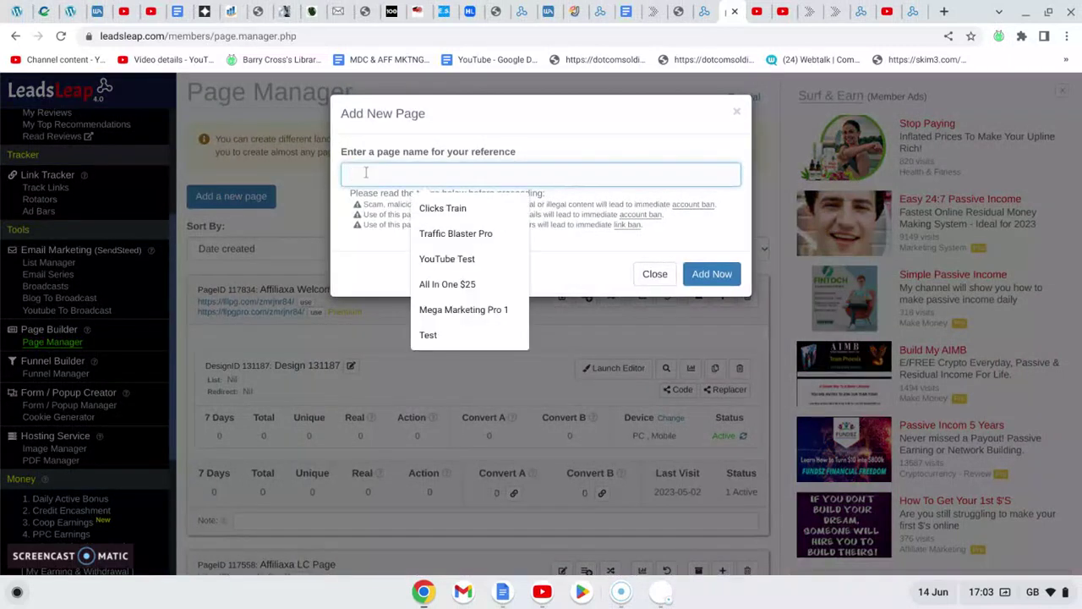
{"action": "type", "text": "Wa"}
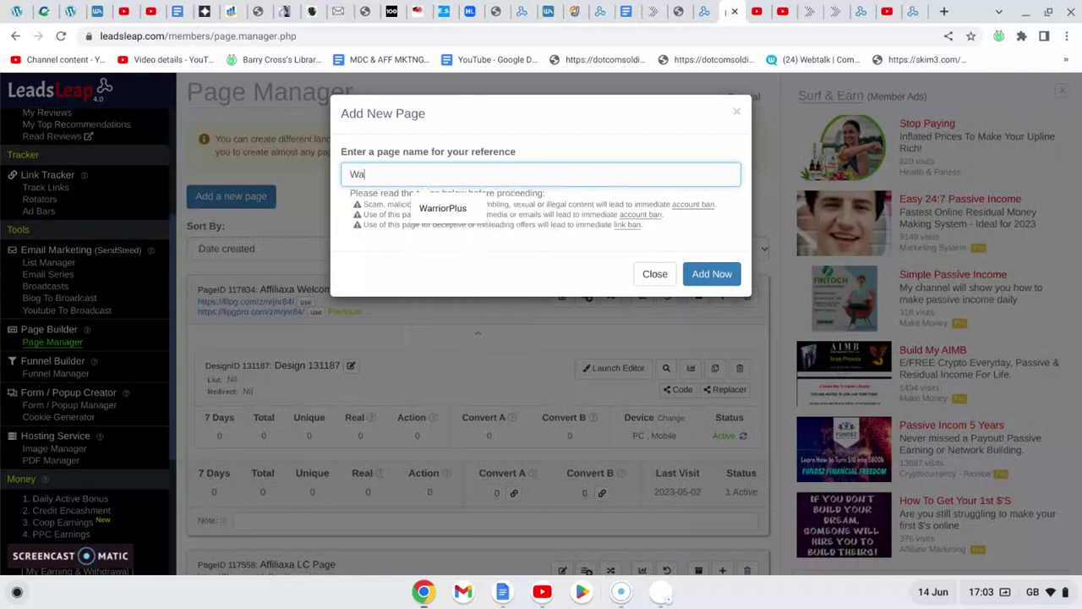
{"action": "type", "text": "rriorPlus"}
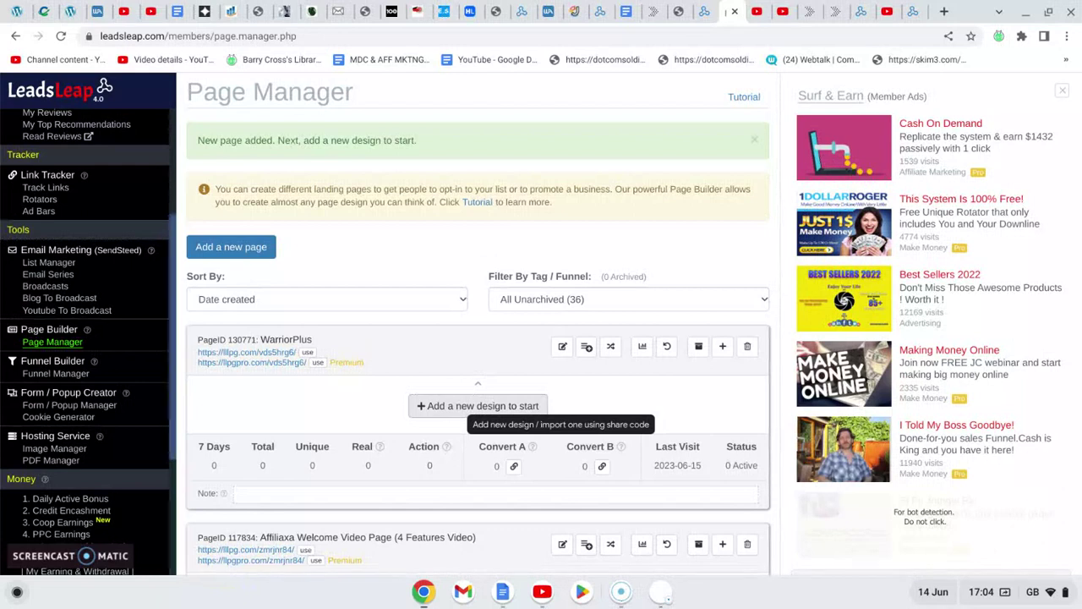
Step: Start a new design for the WarriorPlus page and copy the landing page share code from the llpgpro.com/warriorplus page
{"action": "left_click", "coordinate": [478, 406]}
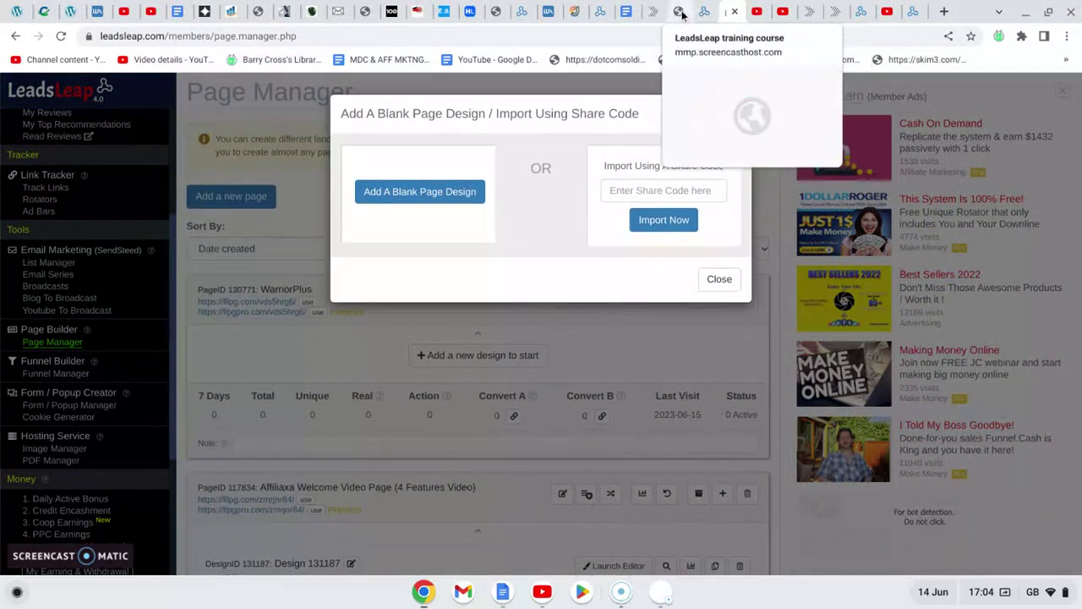
{"action": "left_click", "coordinate": [651, 13]}
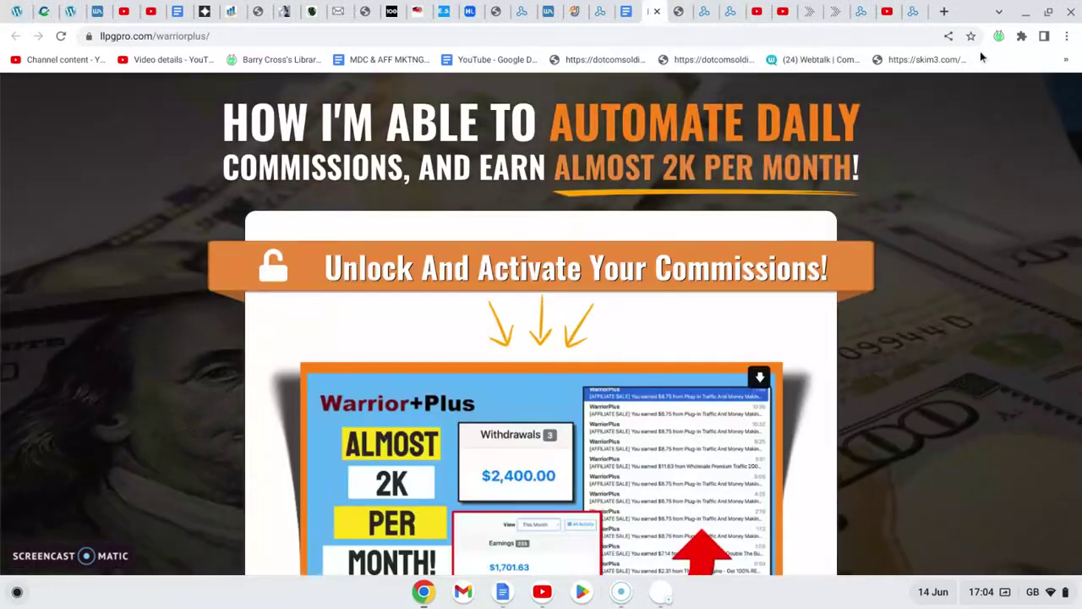
{"action": "scroll", "coordinate": [683, 362], "scroll_direction": "down", "scroll_amount": 15}
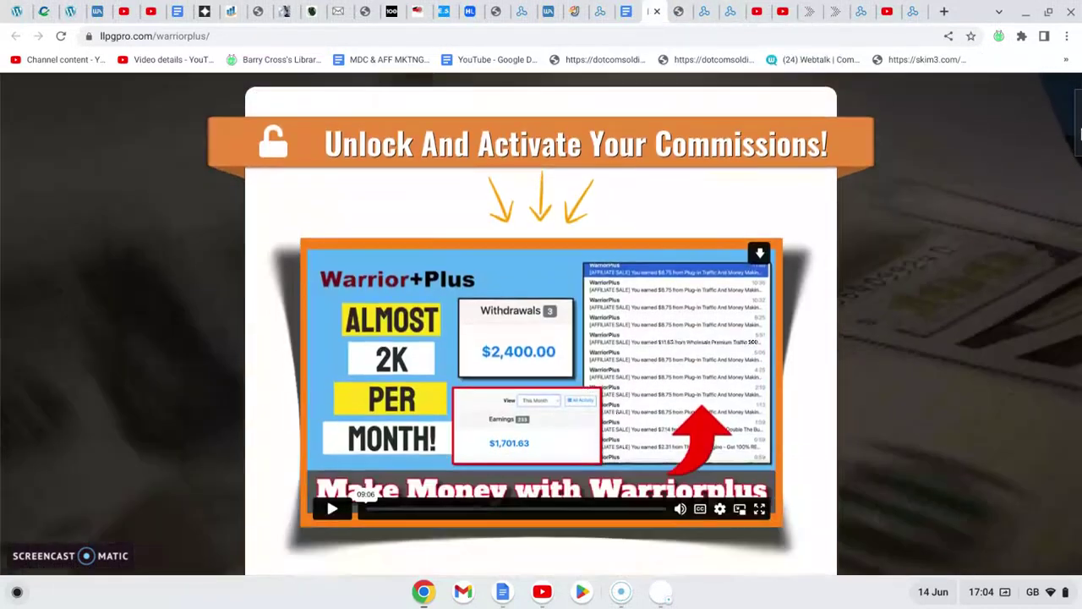
{"action": "scroll", "coordinate": [683, 362], "scroll_direction": "down", "scroll_amount": 12}
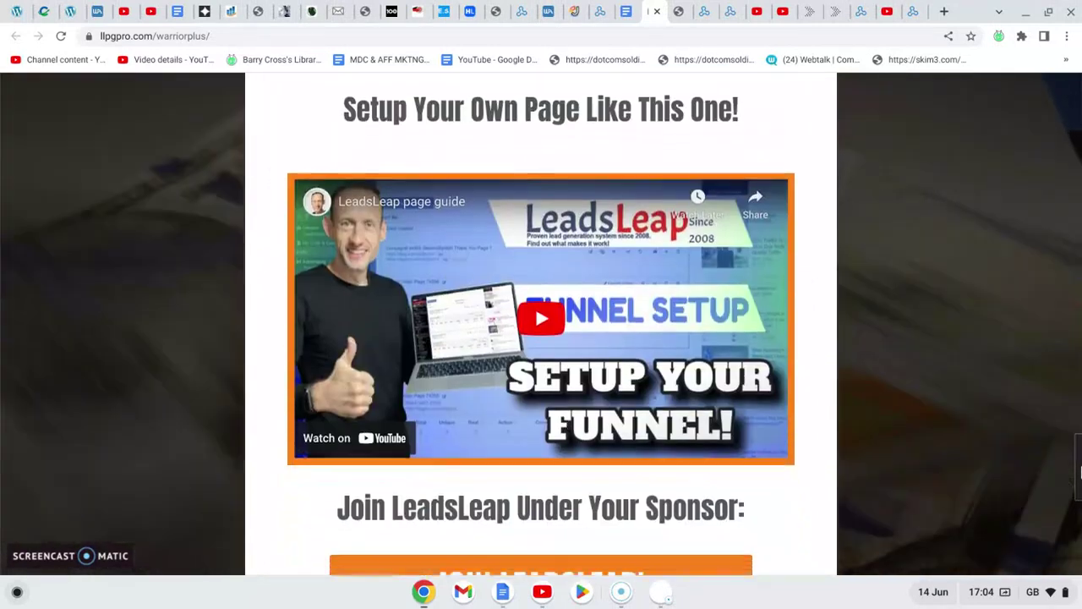
{"action": "left_click_drag", "start_coordinate": [1079, 471], "coordinate": [1079, 510]}
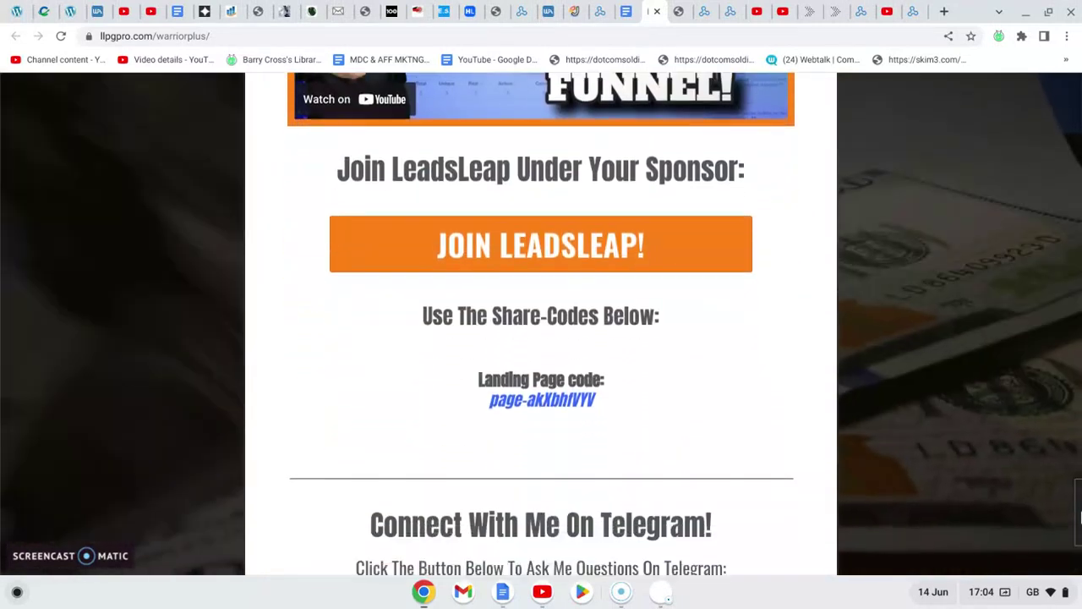
{"action": "scroll", "coordinate": [592, 564], "scroll_direction": "up", "scroll_amount": 2}
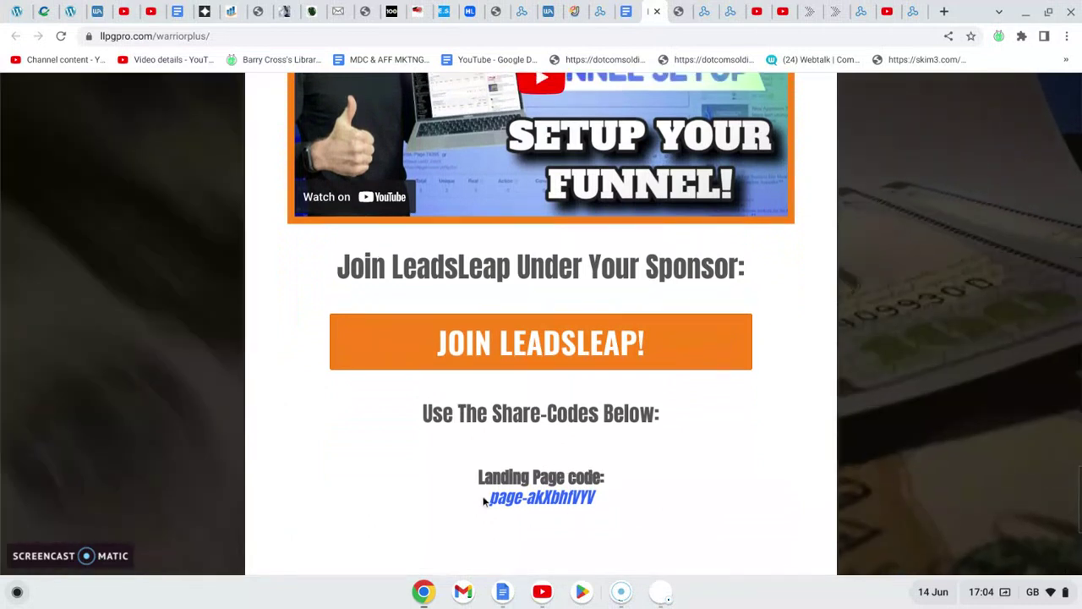
{"action": "left_click_drag", "start_coordinate": [489, 499], "coordinate": [602, 497]}
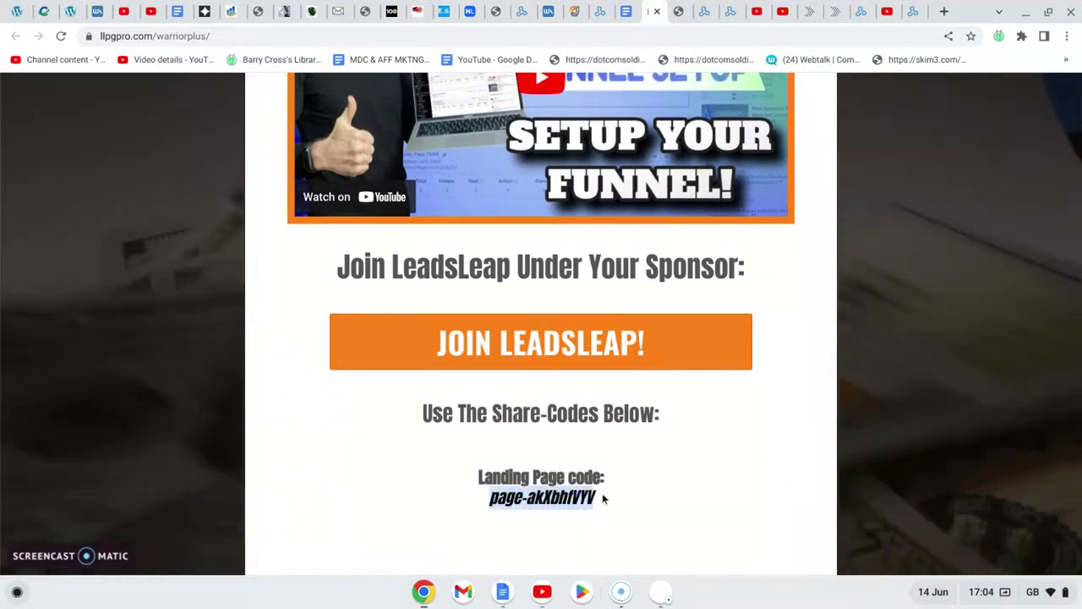
{"action": "key", "text": "ctrl+c"}
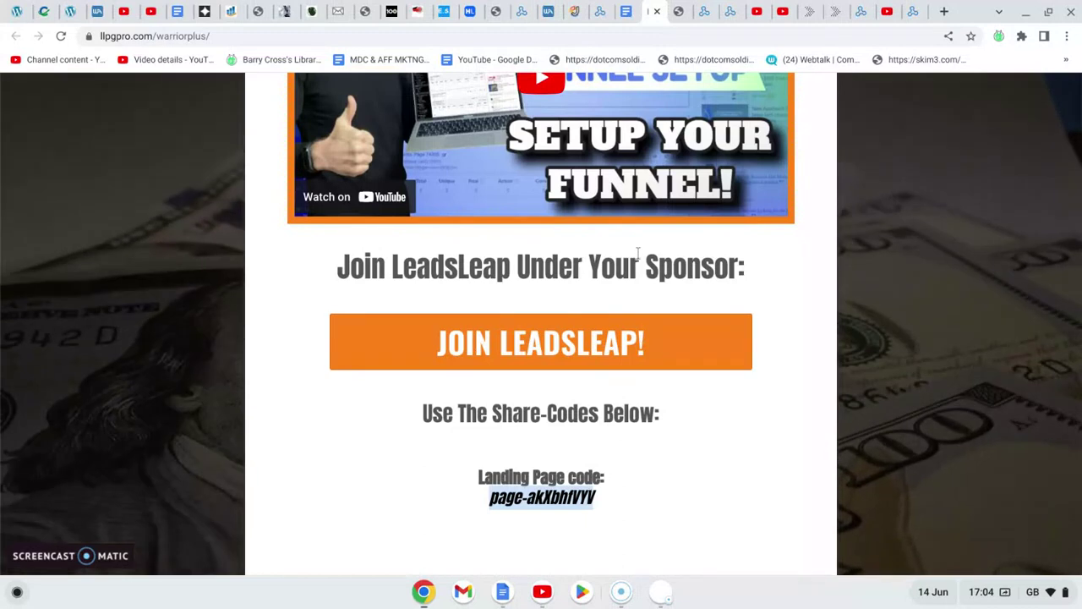
Step: Import the WarriorPlus page design with the copied share code page-akXbhfVYV, opening the Share Code Replacer
{"action": "left_click", "coordinate": [728, 13]}
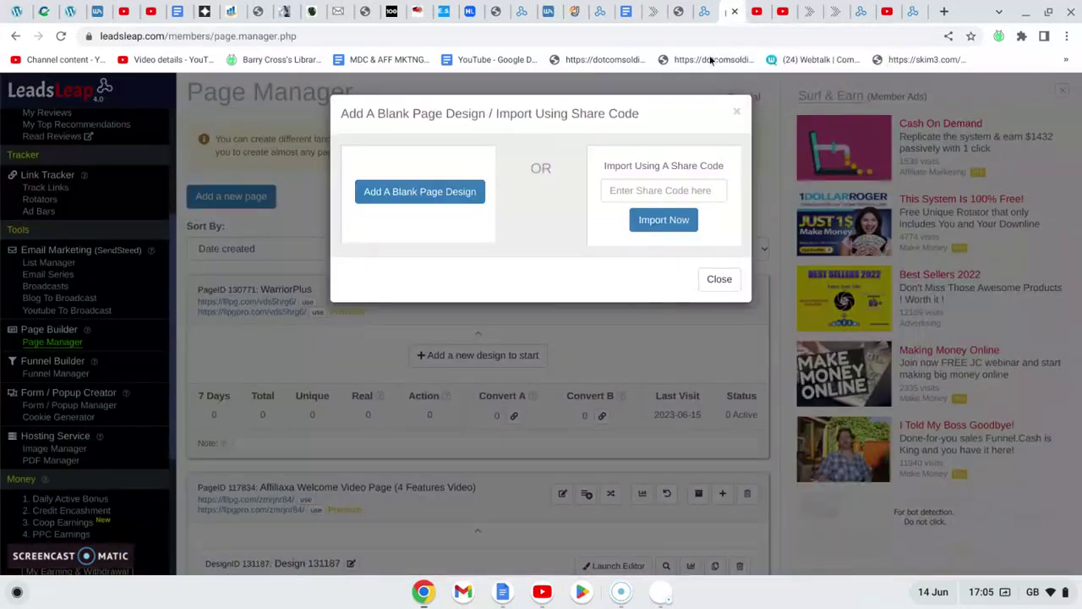
{"action": "left_click", "coordinate": [620, 190]}
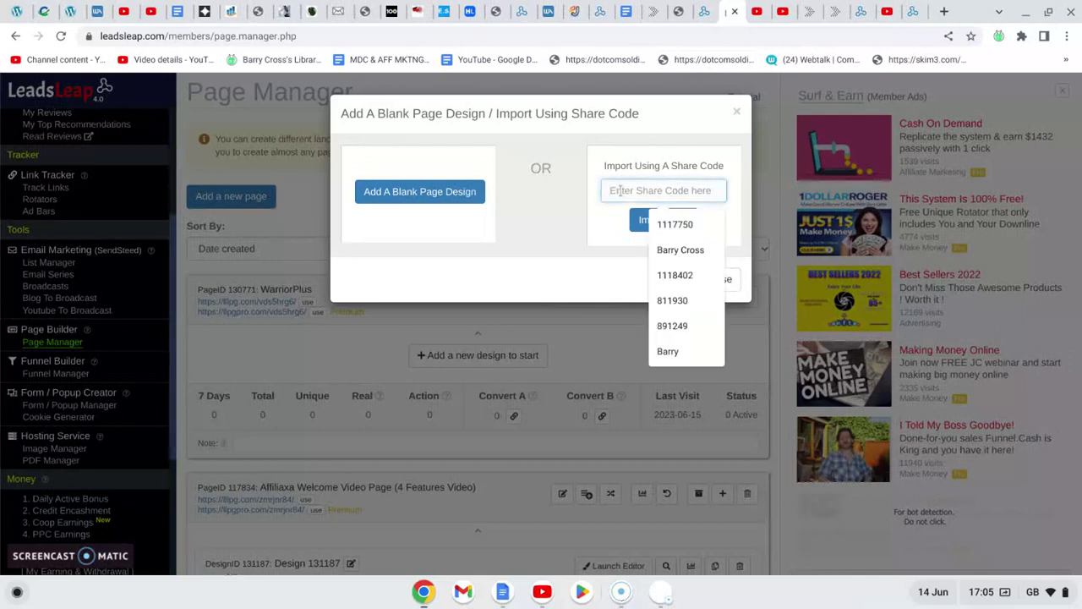
{"action": "key", "text": "ctrl+v"}
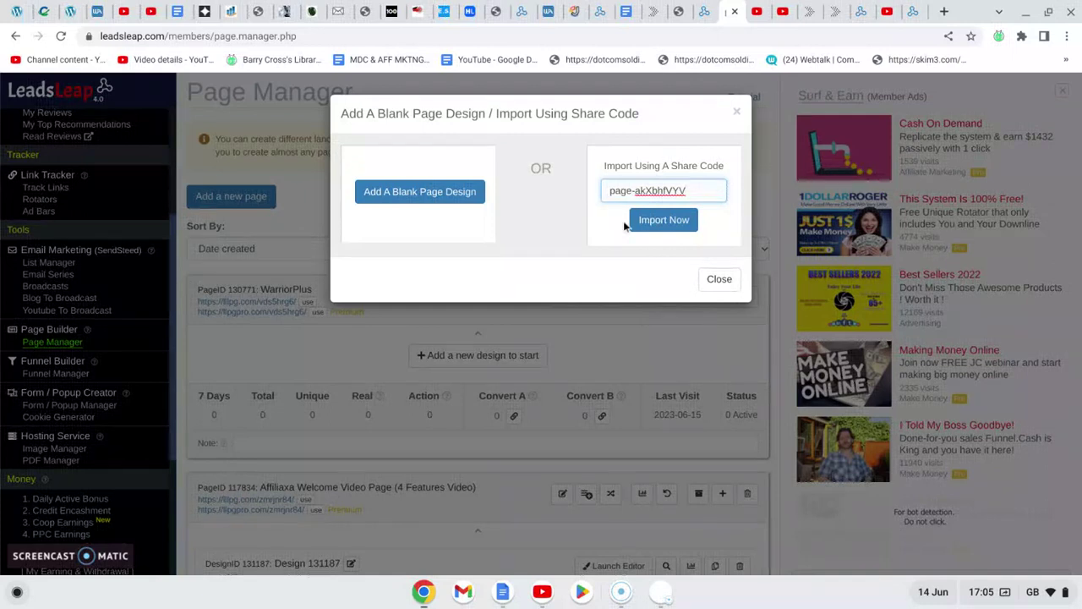
{"action": "left_click", "coordinate": [663, 222]}
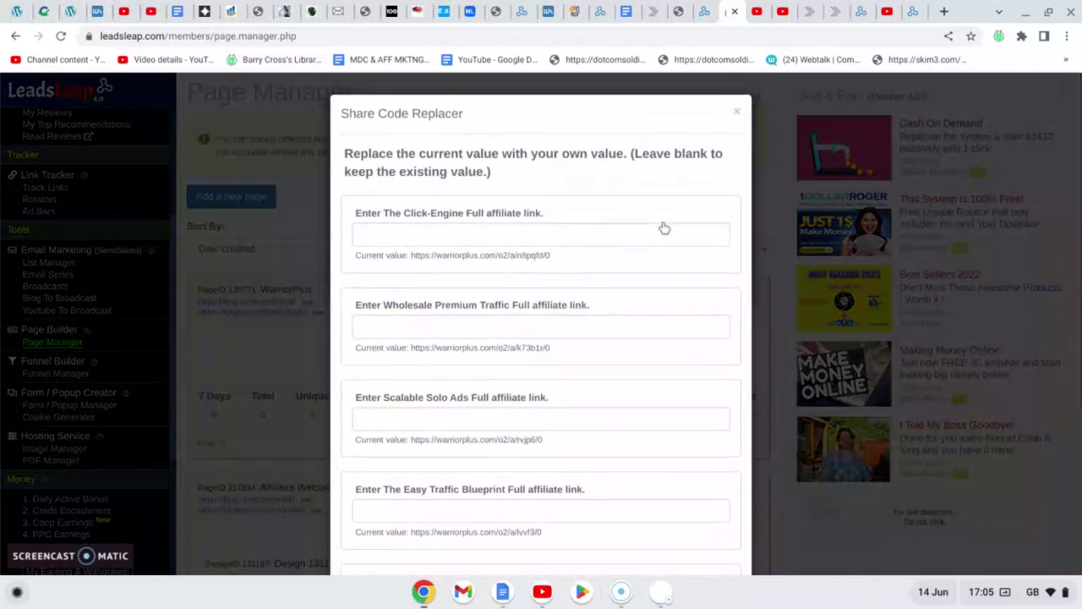
{"action": "left_click", "coordinate": [763, 224]}
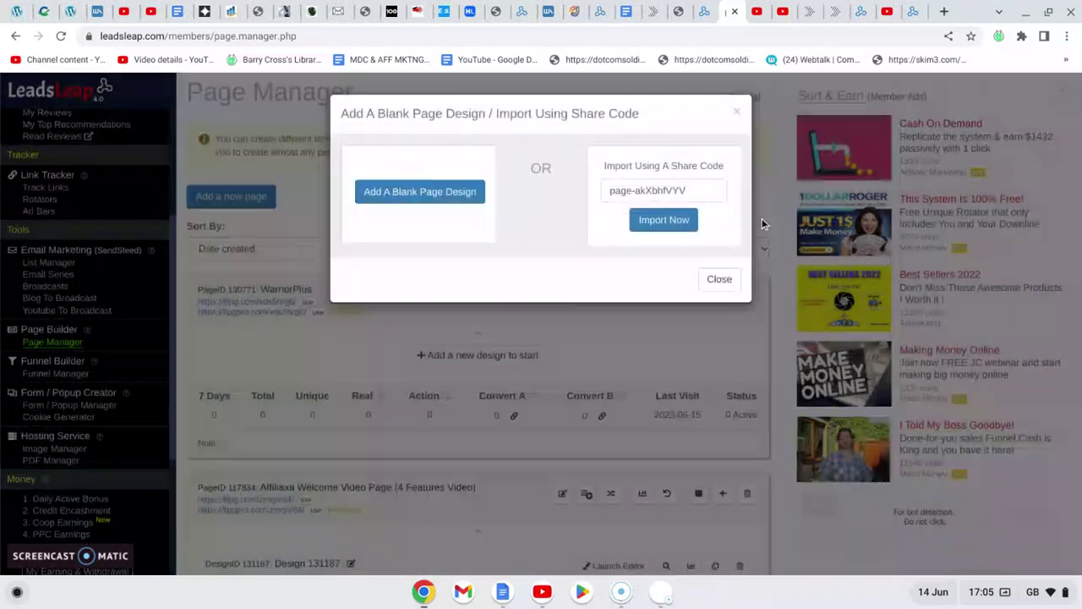
{"action": "left_click", "coordinate": [678, 230]}
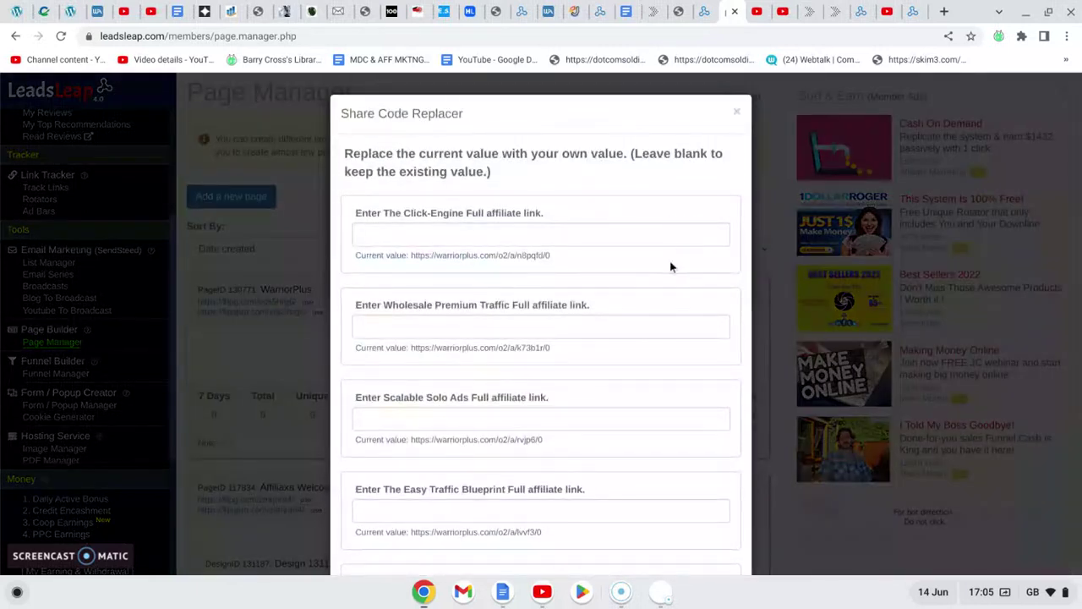
Step: Fill the LeadsLeap affiliate link value in the Share Code Replacer with the personal referral URL copied from the LeadsLeap free membership page
{"action": "scroll", "coordinate": [670, 267], "scroll_direction": "down", "scroll_amount": 5}
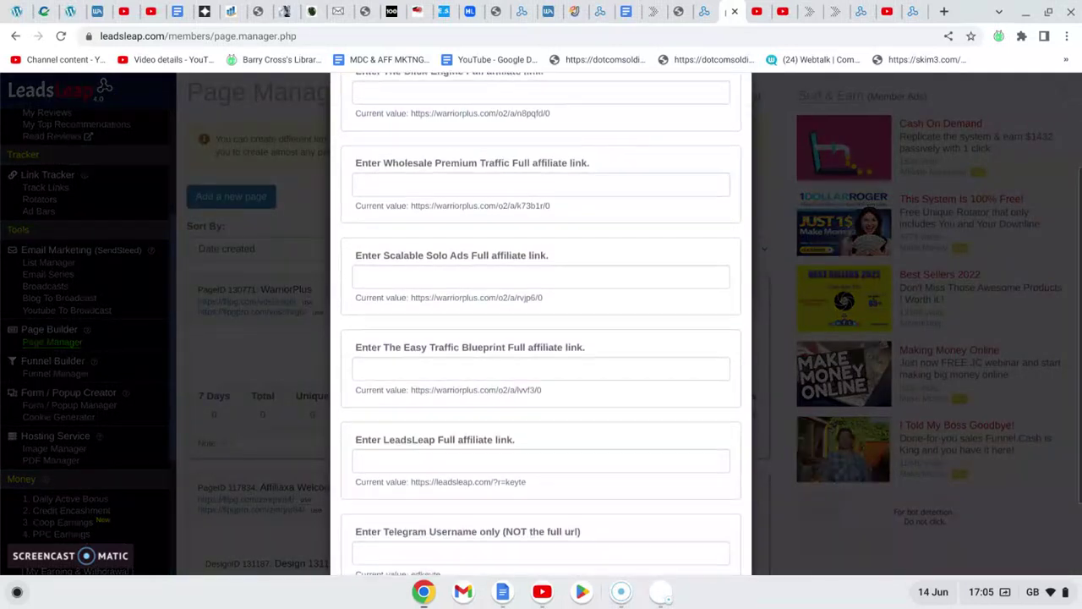
{"action": "scroll", "coordinate": [541, 338], "scroll_direction": "down", "scroll_amount": 1}
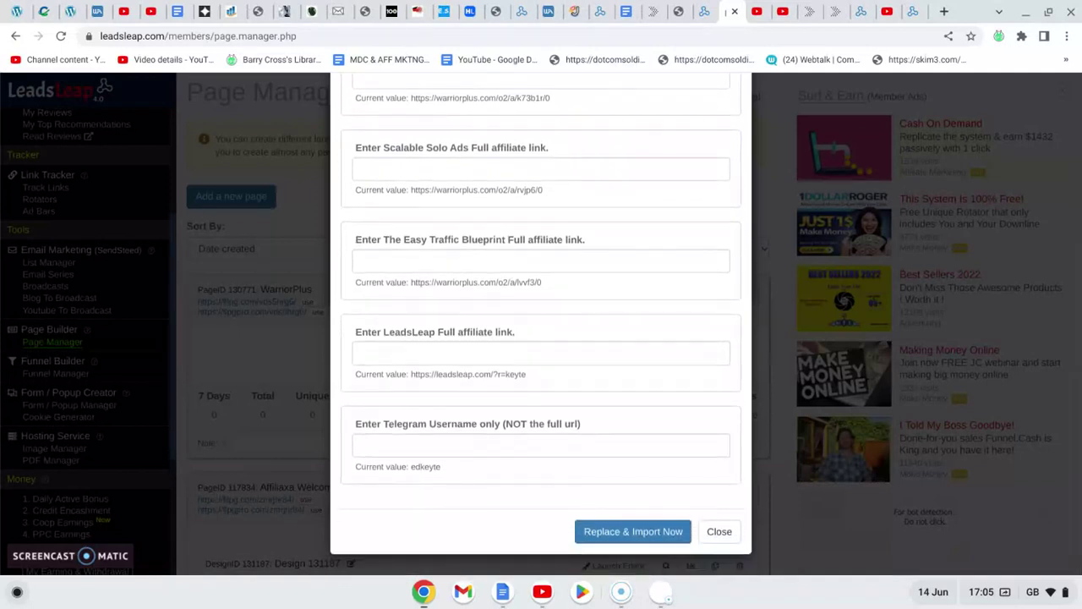
{"action": "scroll", "coordinate": [541, 338], "scroll_direction": "up", "scroll_amount": 1}
{"action": "scroll", "coordinate": [541, 339], "scroll_direction": "down", "scroll_amount": 1}
{"action": "left_click", "coordinate": [910, 11]}
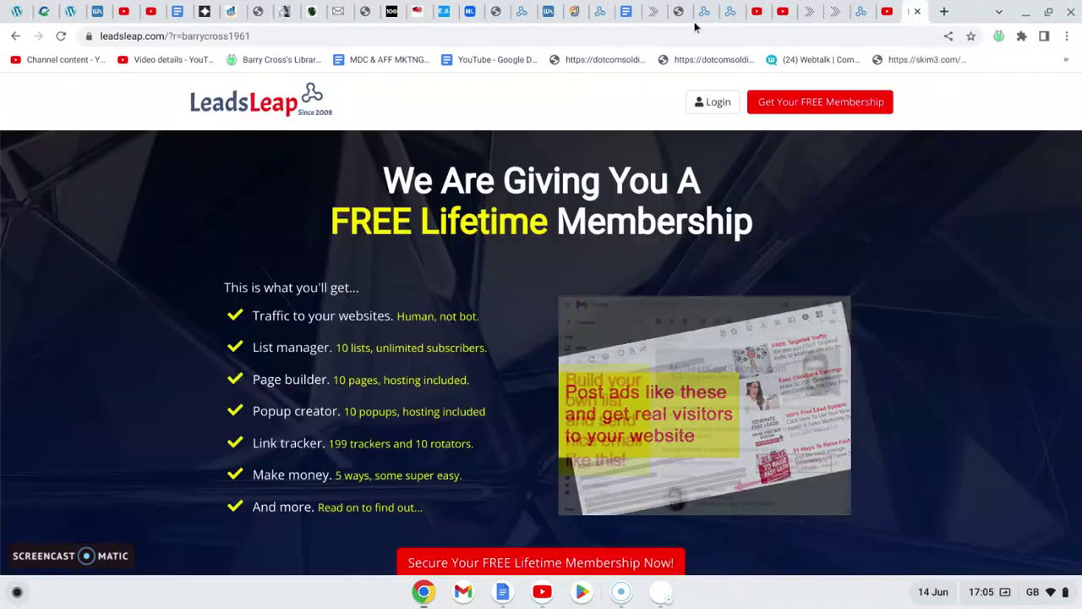
{"action": "left_click", "coordinate": [255, 37]}
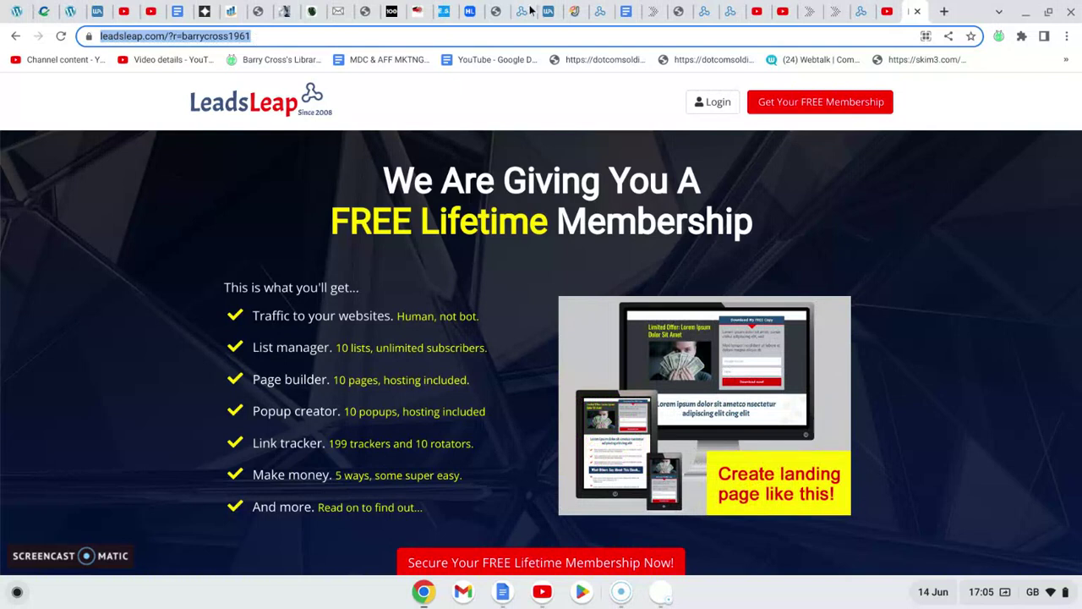
{"action": "left_click", "coordinate": [730, 13]}
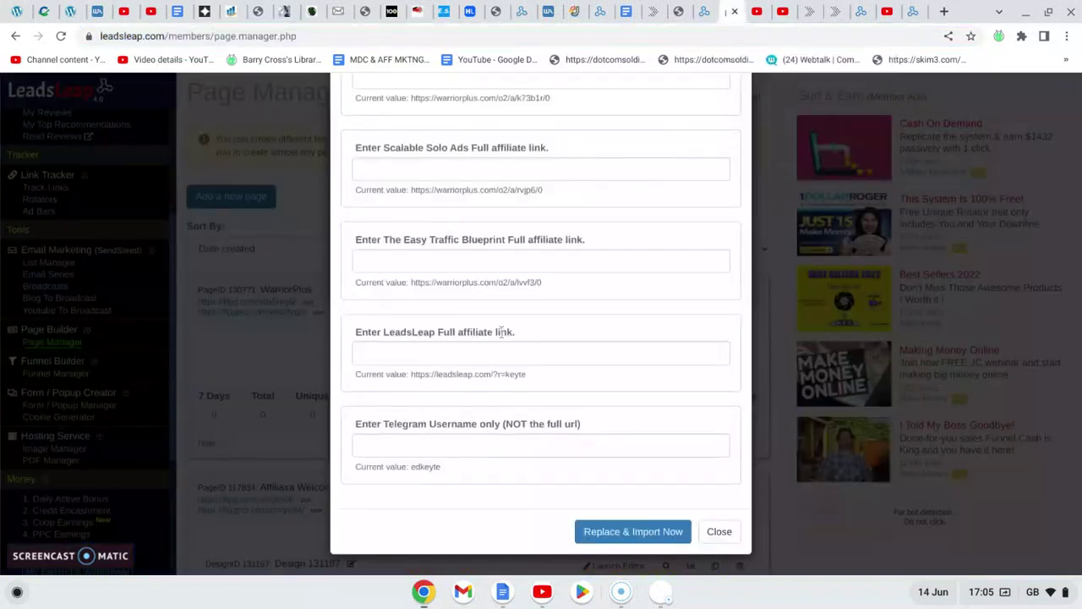
{"action": "left_click", "coordinate": [461, 349]}
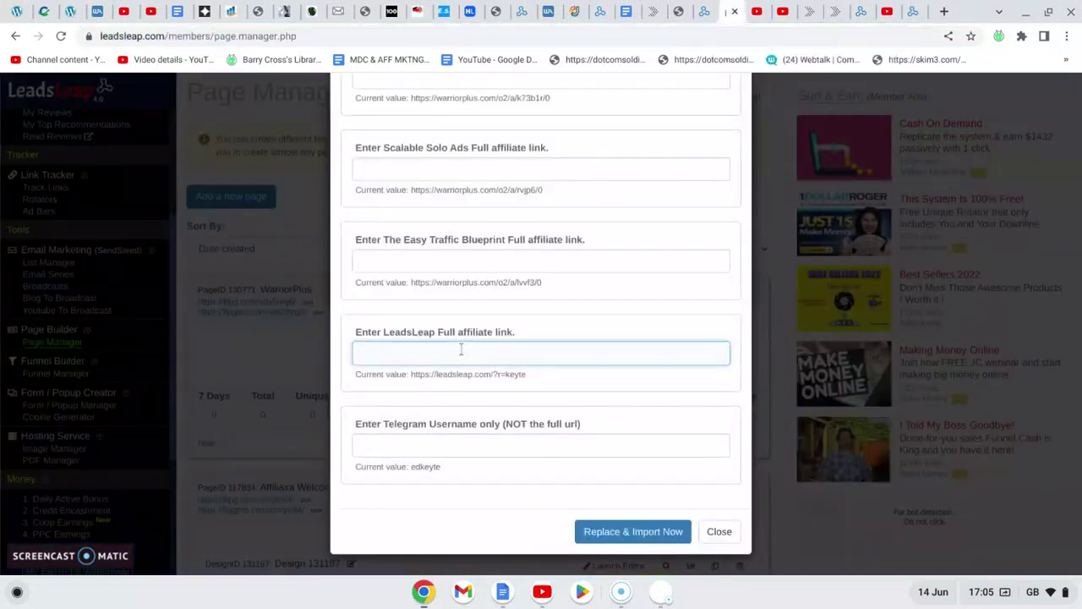
{"action": "key", "text": "ctrl+v"}
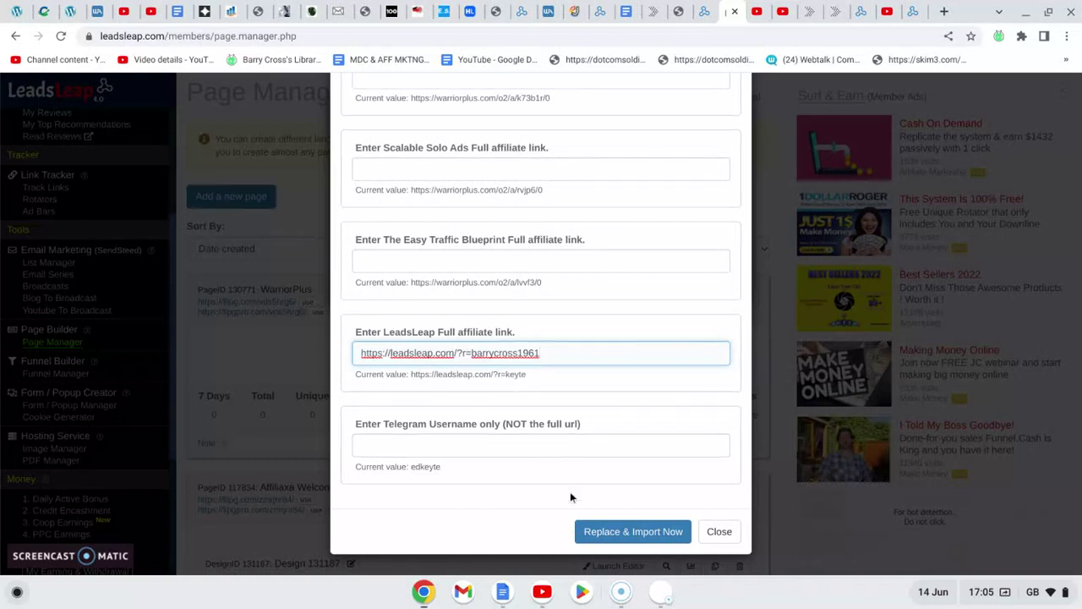
Step: Import the WarriorPlus design with the replaced values and launch the editor for the imported design
{"action": "left_click", "coordinate": [601, 530]}
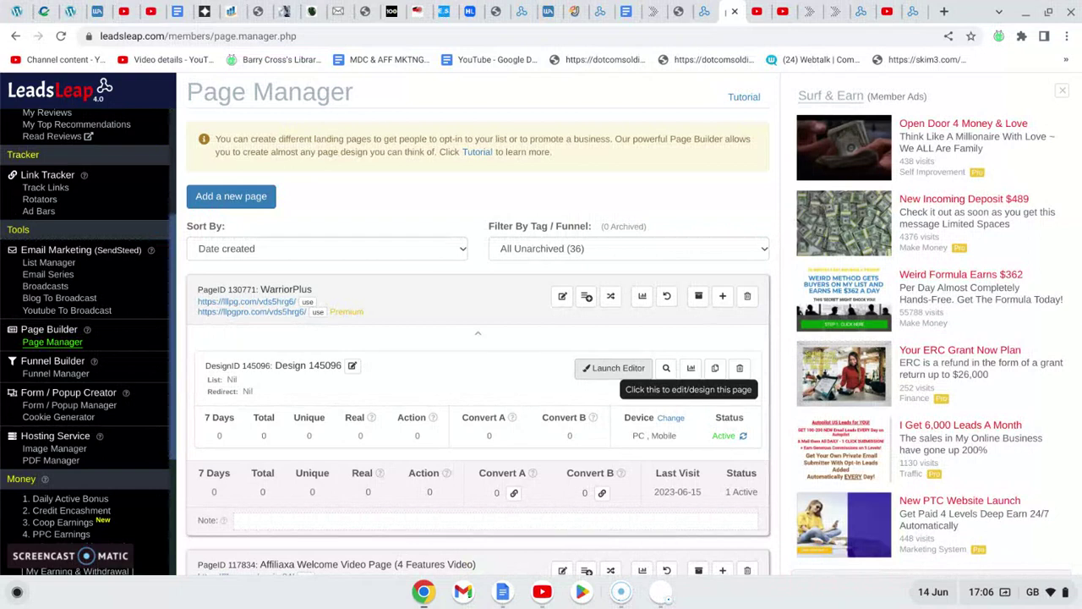
{"action": "left_click", "coordinate": [614, 373]}
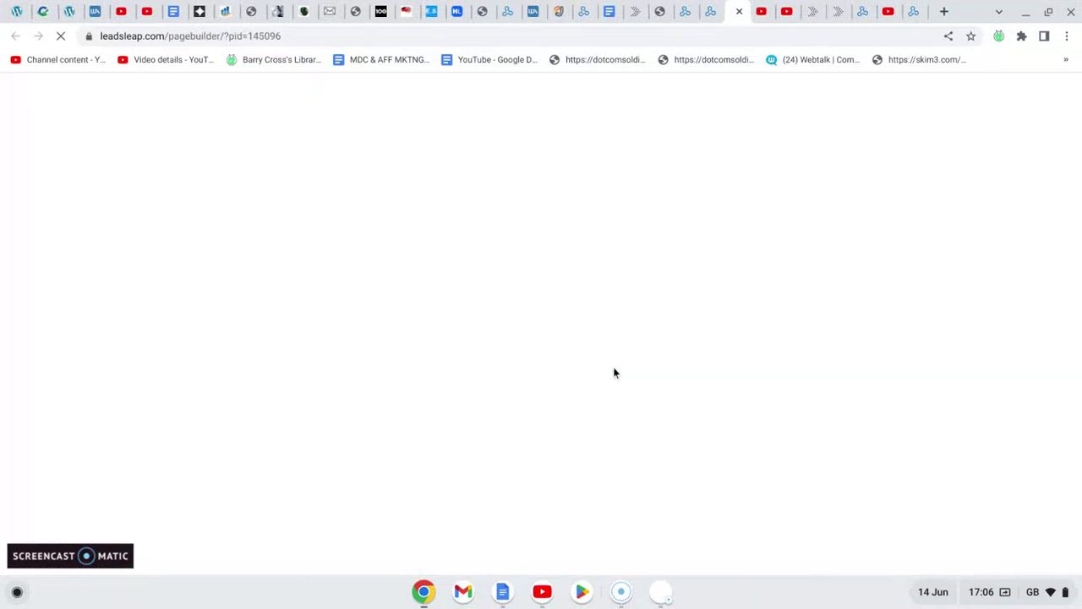
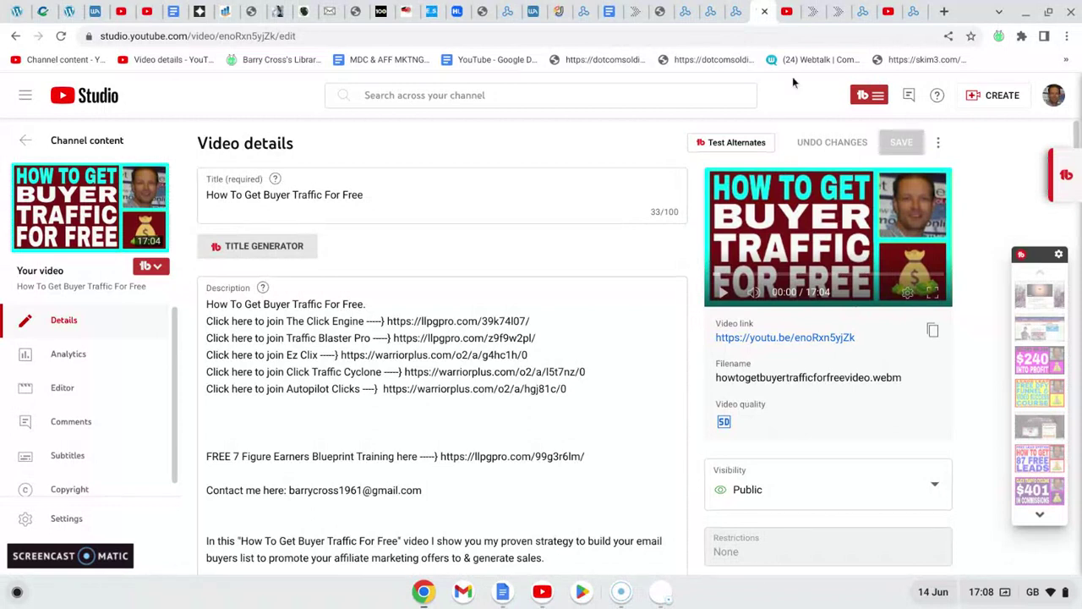
Step: Copy the embed code of the YouTube video "How To Get Buyer Traffic For Free"
{"action": "left_click", "coordinate": [786, 19]}
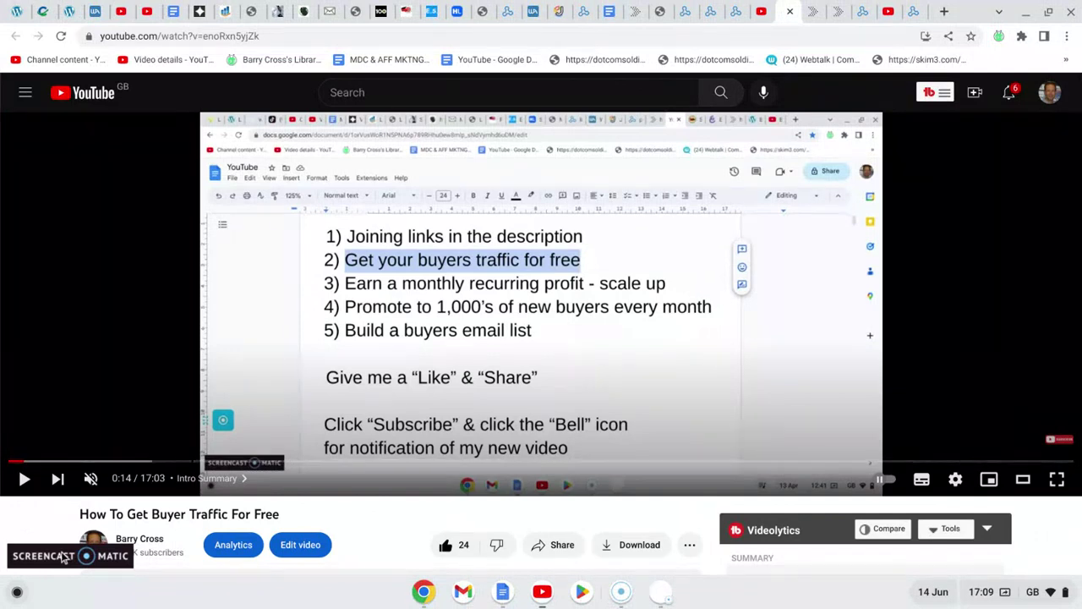
{"action": "scroll", "coordinate": [29, 524], "scroll_direction": "down", "scroll_amount": 3}
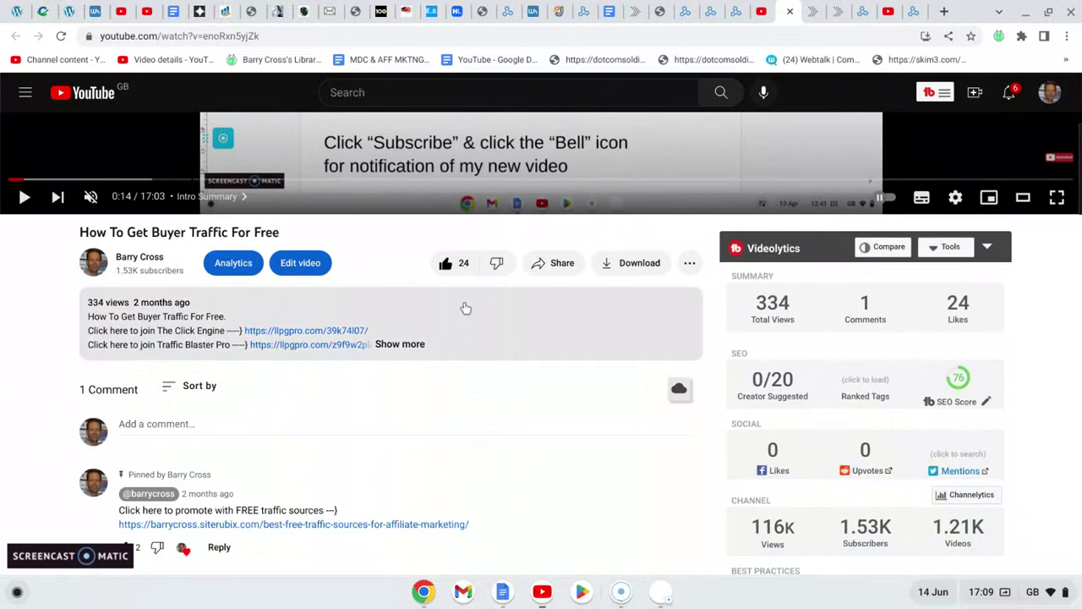
{"action": "left_click", "coordinate": [557, 264]}
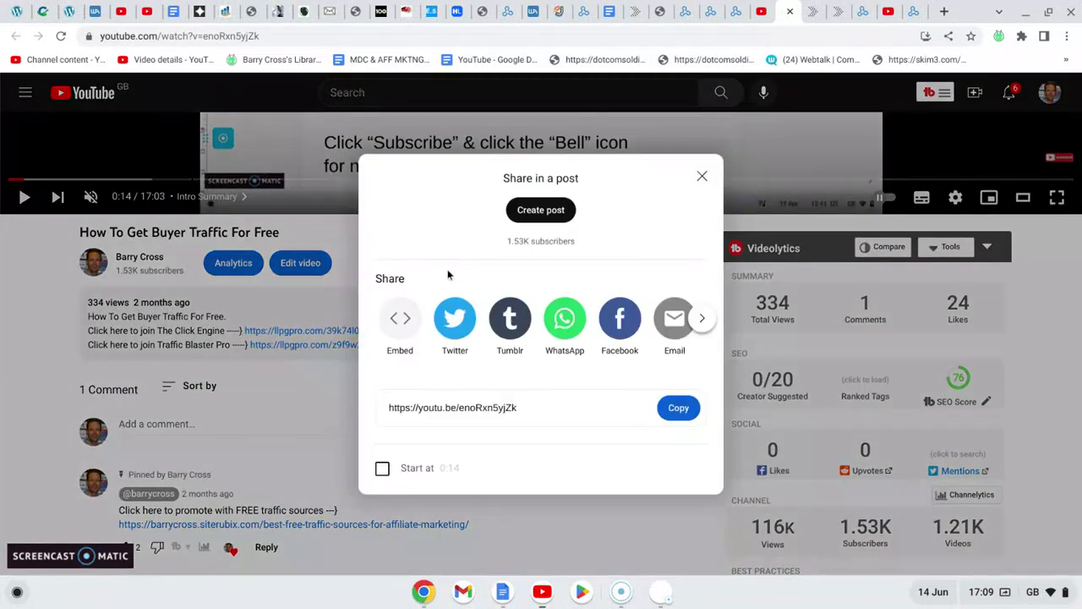
{"action": "left_click", "coordinate": [400, 320]}
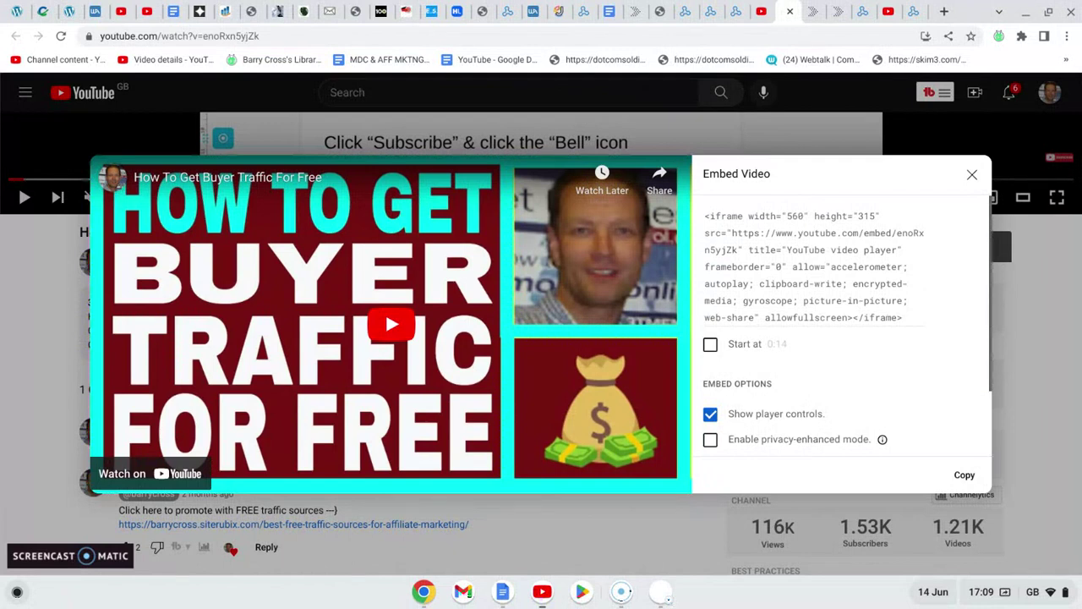
{"action": "left_click", "coordinate": [964, 476]}
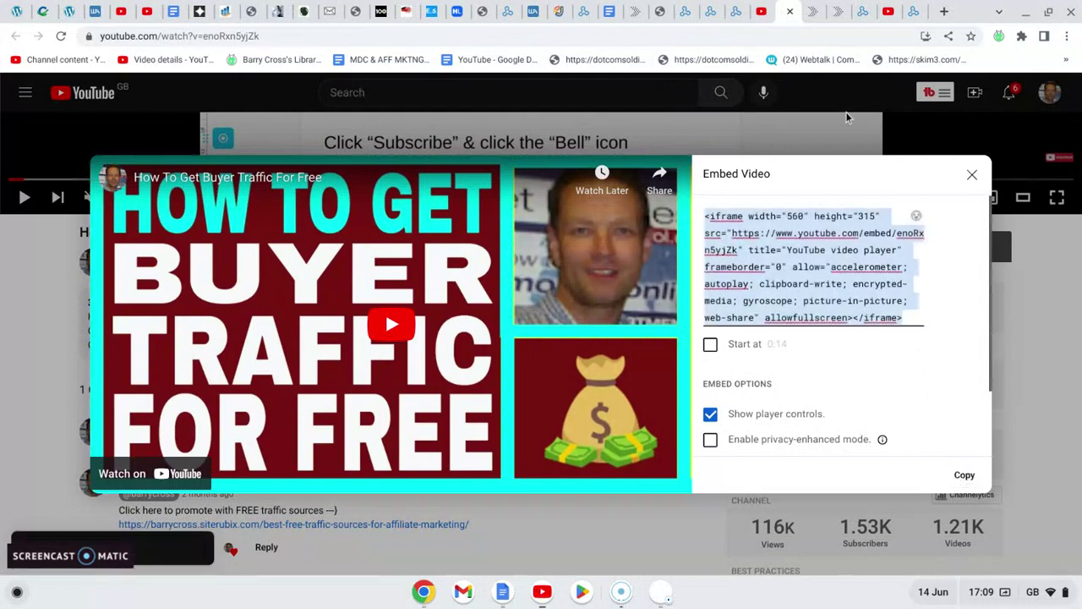
Step: Replace the custom HTML code of the page's Vimeo video element with the copied YouTube embed code
{"action": "left_click", "coordinate": [734, 17]}
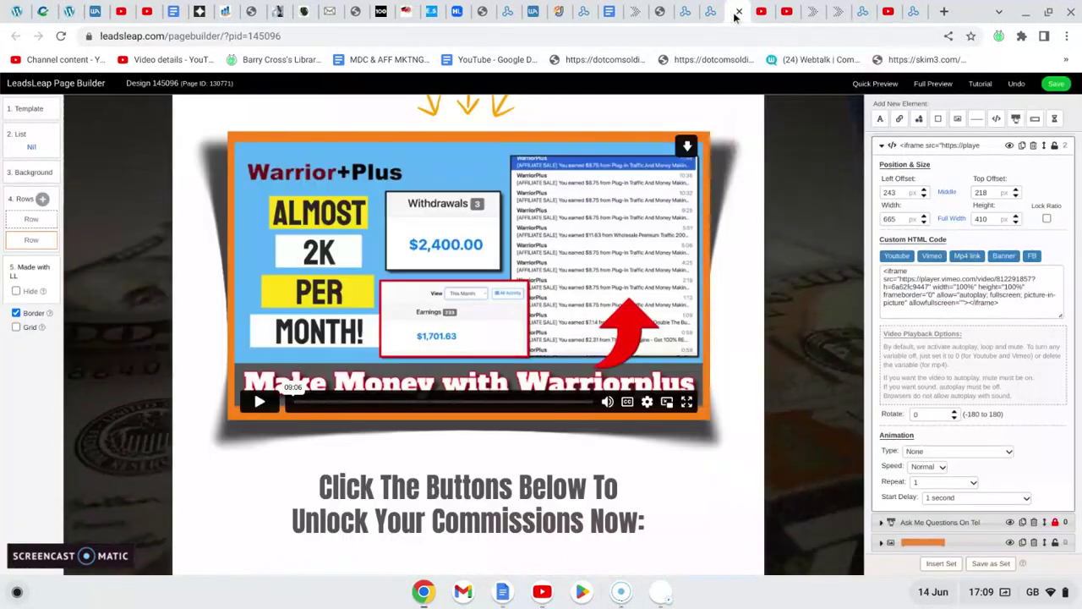
{"action": "left_click", "coordinate": [1005, 311]}
{"action": "key", "text": "ctrl+a"}
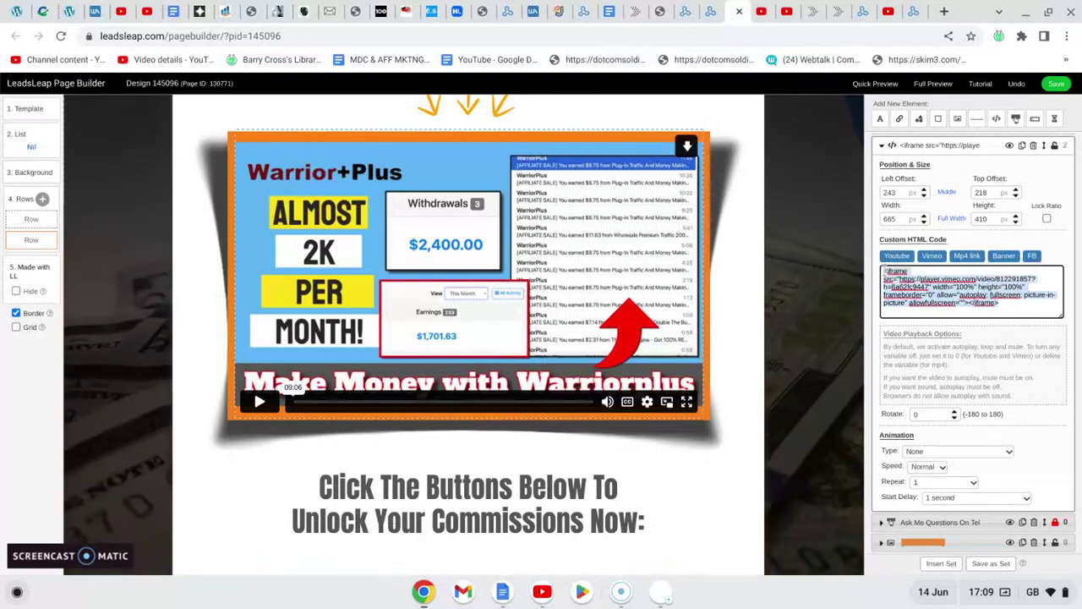
{"action": "key", "text": "ctrl+v"}
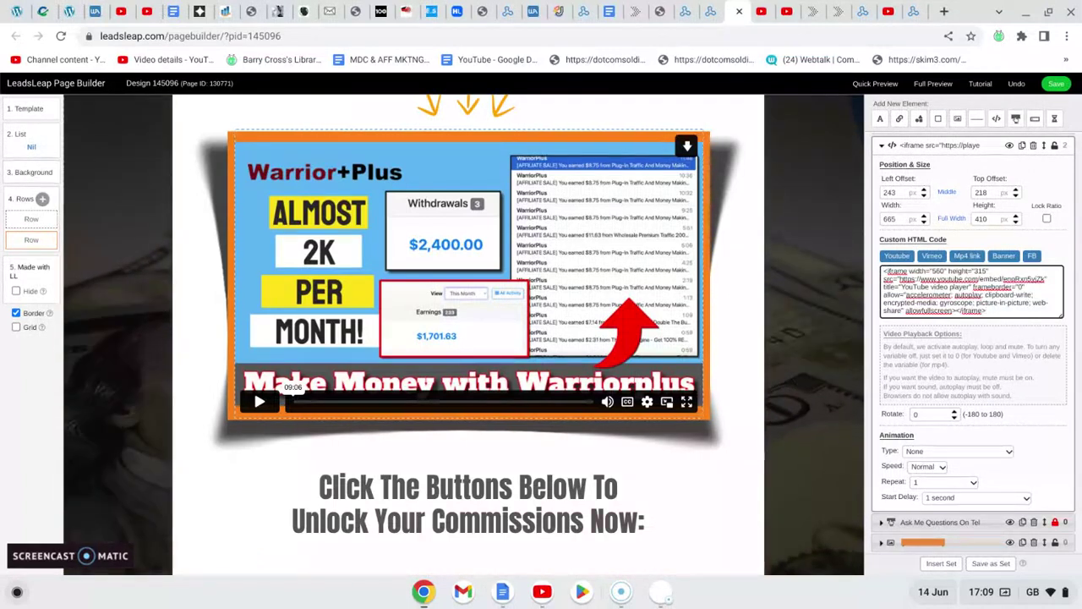
{"action": "left_click", "coordinate": [795, 288]}
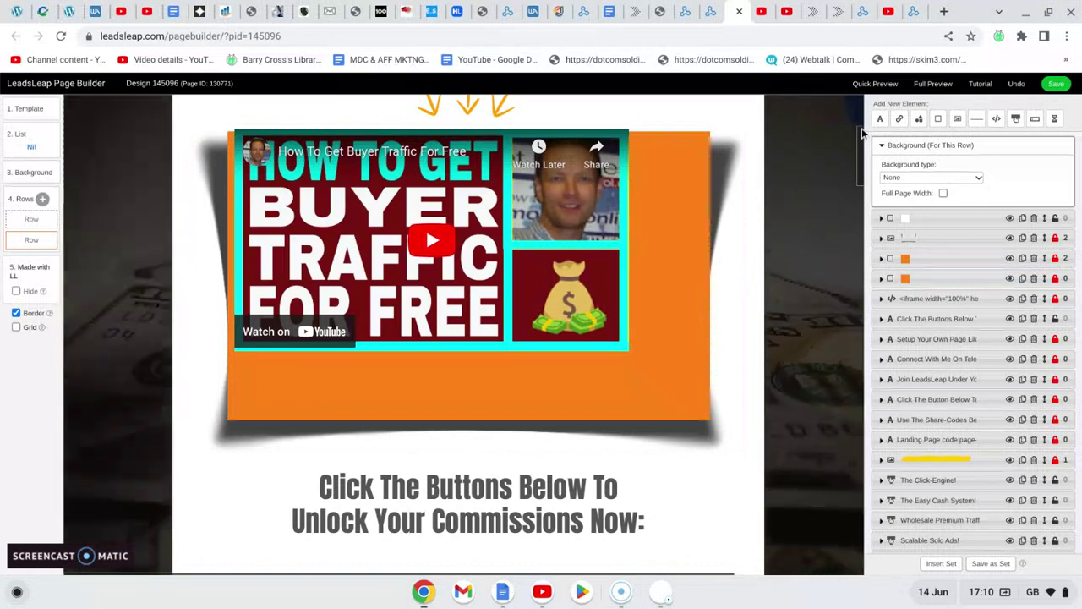
Step: Replace the text of the "The Easy Cash System!" button with "EzClix Club!"
{"action": "left_click_drag", "start_coordinate": [862, 132], "coordinate": [868, 175]}
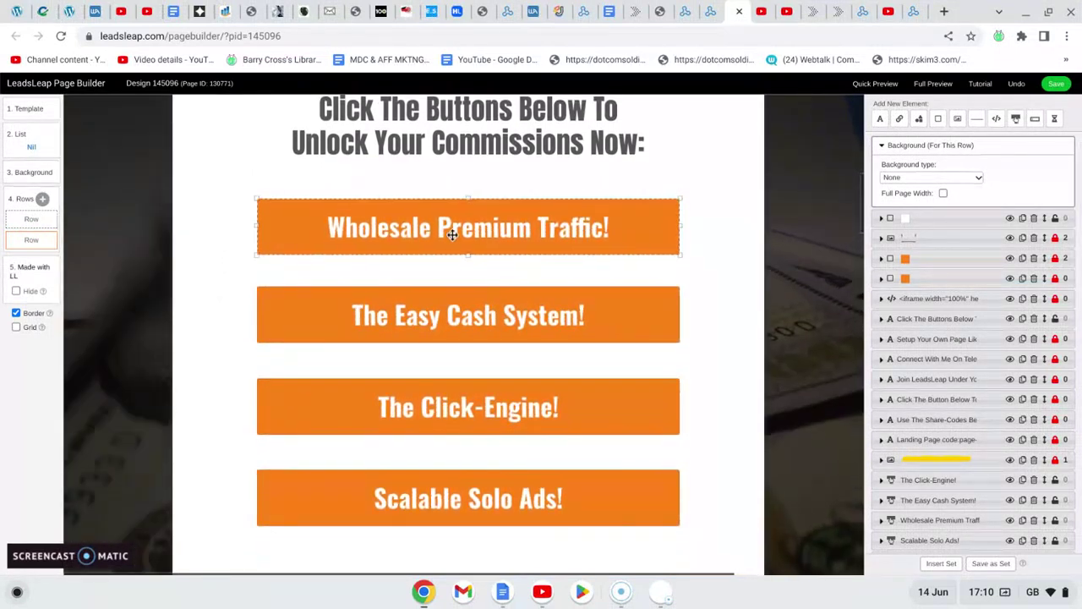
{"action": "left_click", "coordinate": [450, 303]}
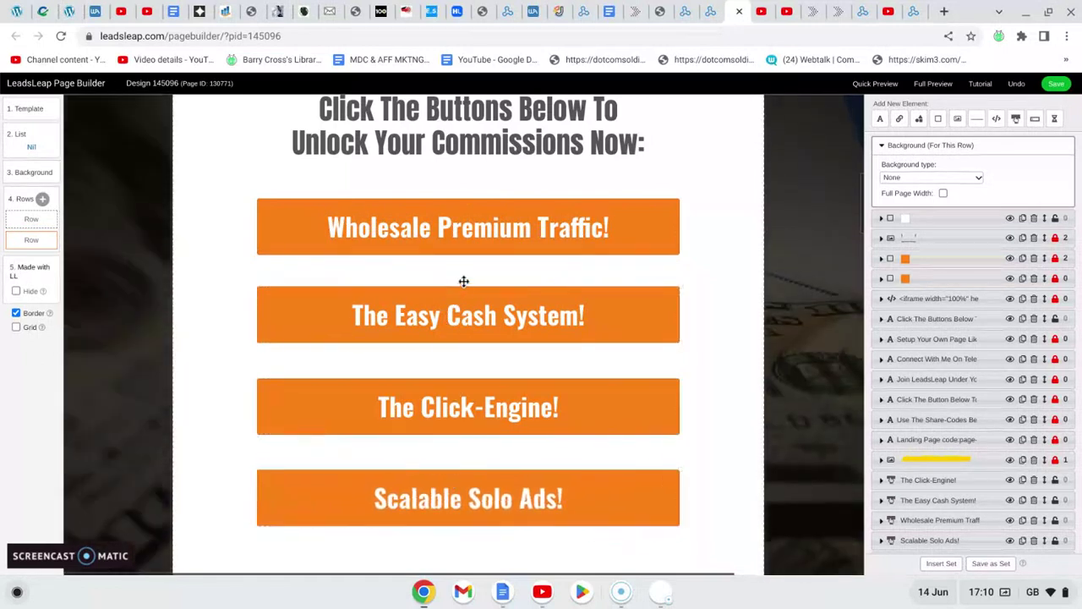
{"action": "left_click", "coordinate": [486, 266]}
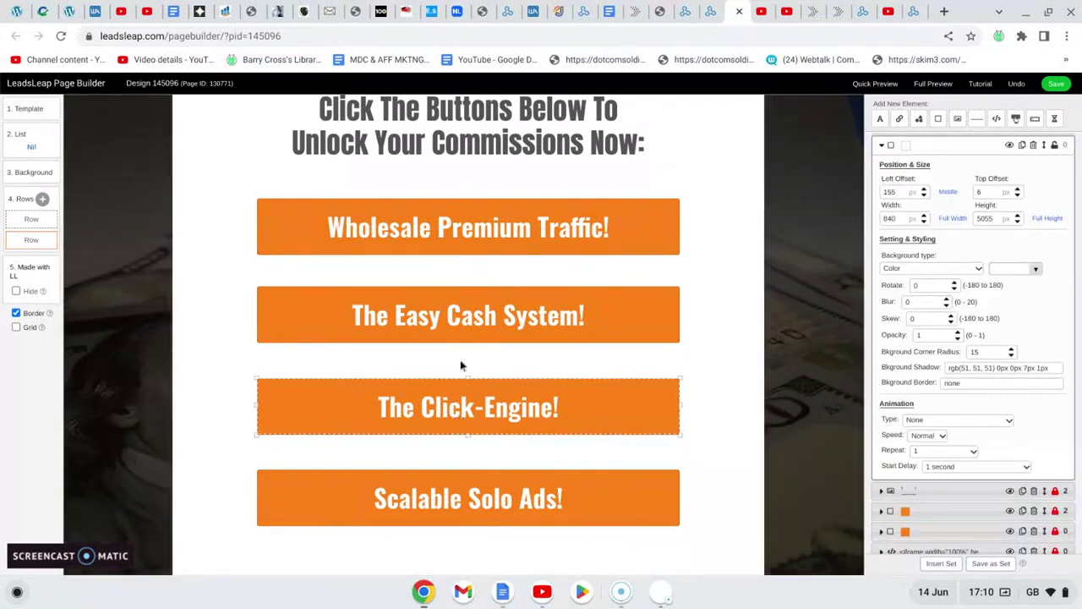
{"action": "left_click", "coordinate": [461, 315]}
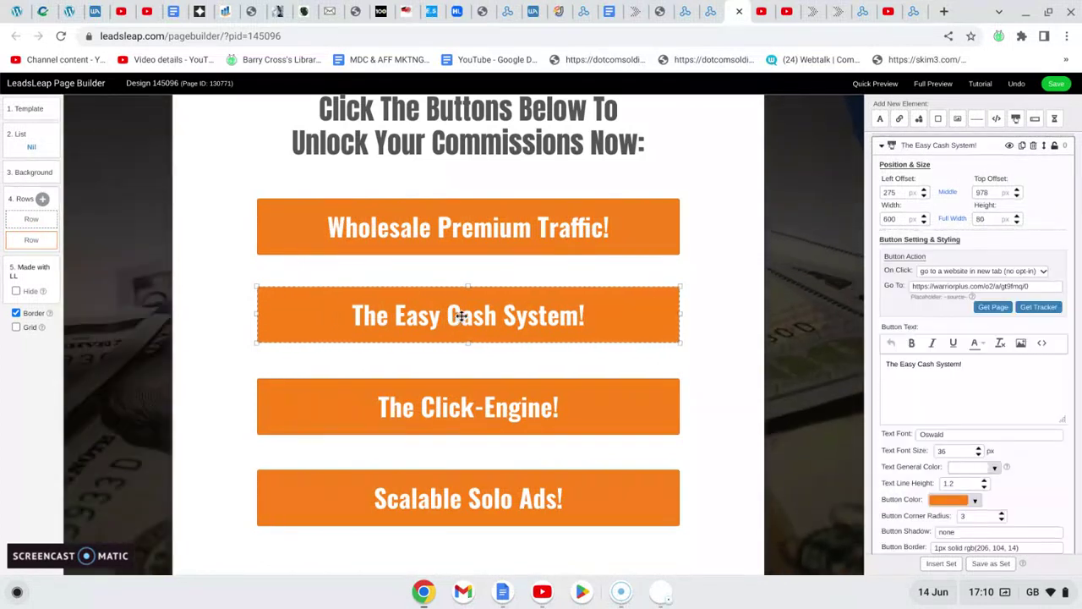
{"action": "left_click", "coordinate": [961, 363]}
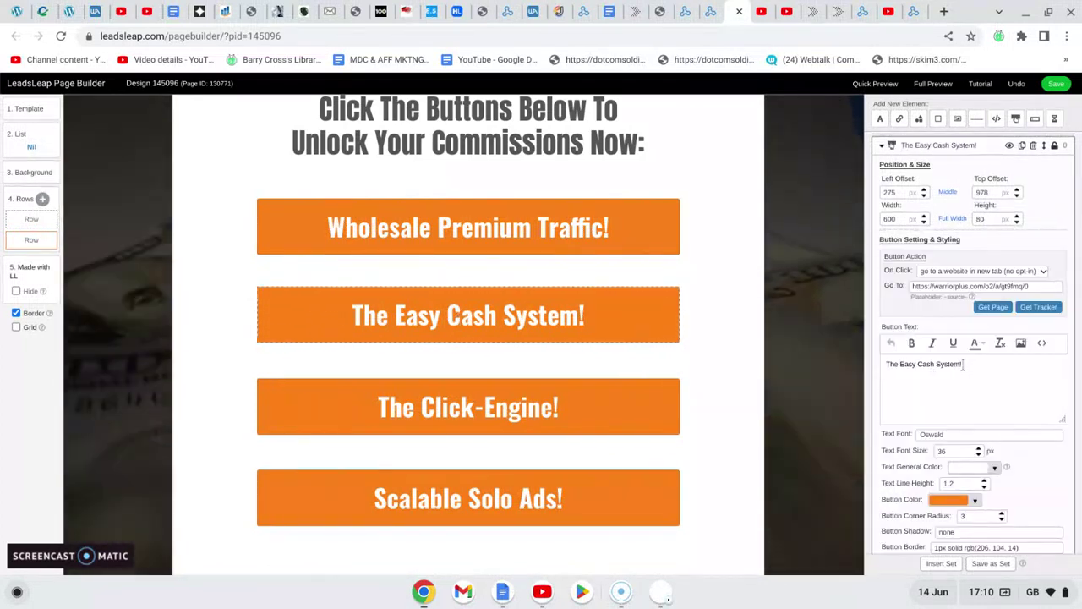
{"action": "key", "text": "BackSpace"}
{"action": "key", "text": "BackSpace"}
{"action": "key", "text": "BackSpace"}
{"action": "key", "text": "BackSpace"}
{"action": "key", "text": "BackSpace"}
{"action": "key", "text": "BackSpace"}
{"action": "key", "text": "BackSpace"}
{"action": "key", "text": "BackSpace"}
{"action": "key", "text": "BackSpace"}
{"action": "key", "text": "BackSpace"}
{"action": "key", "text": "BackSpace"}
{"action": "key", "text": "BackSpace"}
{"action": "key", "text": "BackSpace"}
{"action": "key", "text": "BackSpace"}
{"action": "key", "text": "BackSpace"}
{"action": "key", "text": "BackSpace"}
{"action": "key", "text": "BackSpace"}
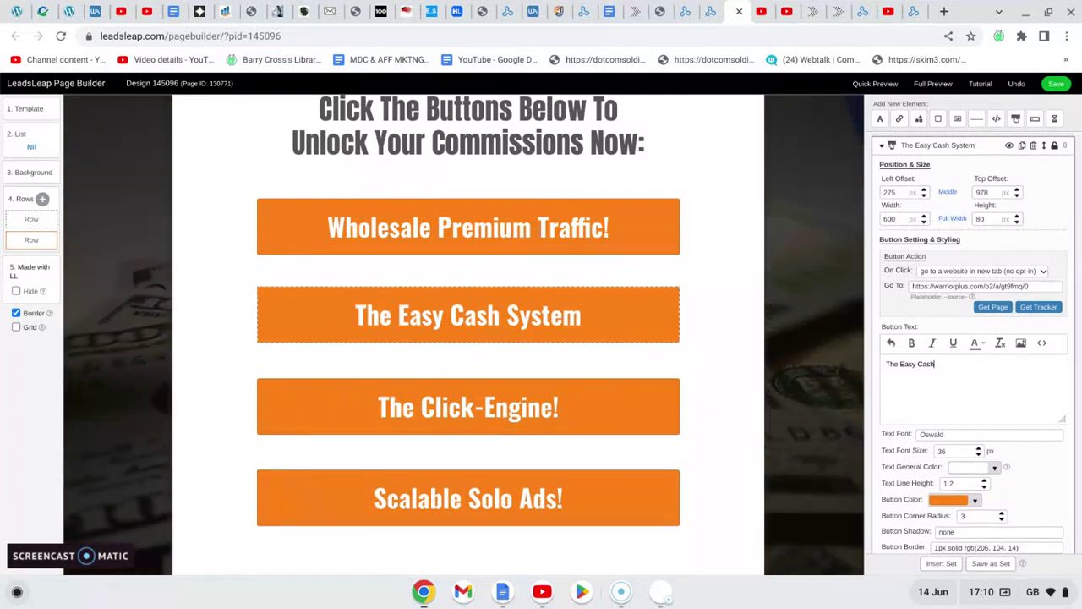
{"action": "key", "text": "BackSpace"}
{"action": "key", "text": "BackSpace"}
{"action": "key", "text": "BackSpace"}
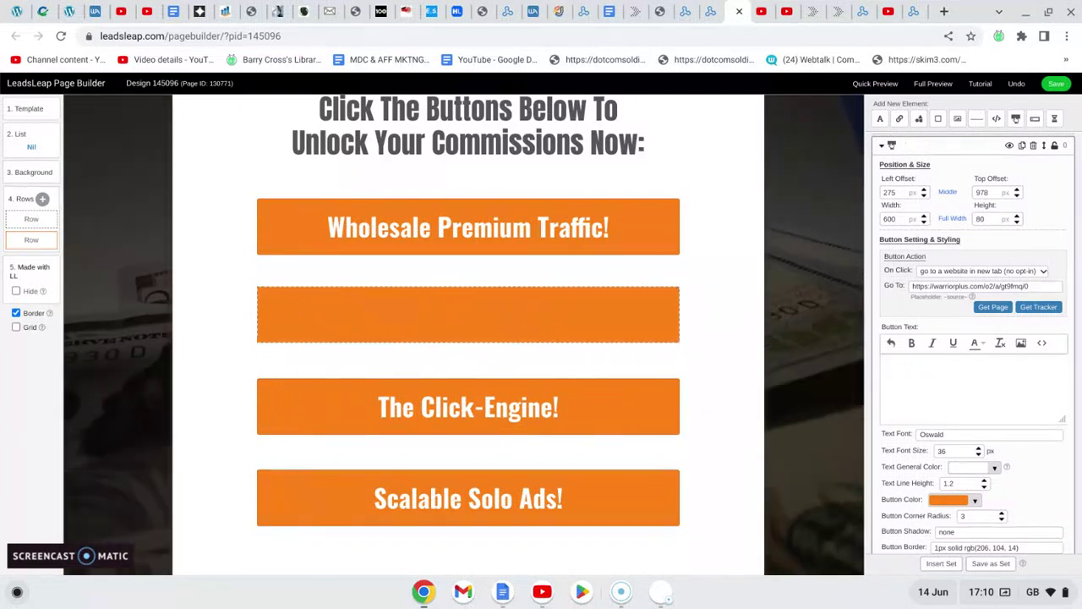
{"action": "type", "text": "E"}
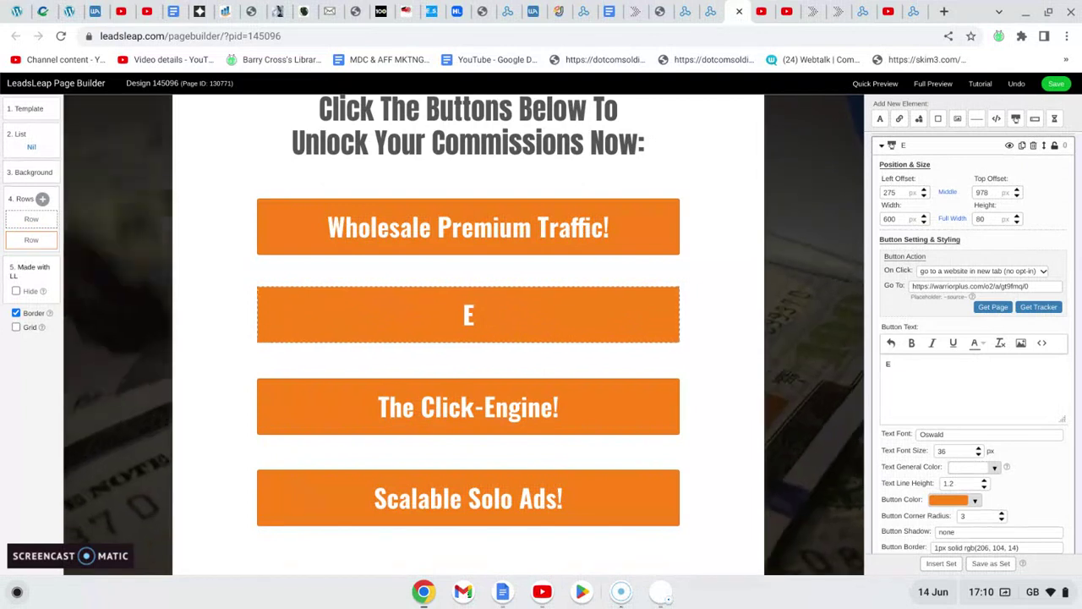
{"action": "type", "text": "zCli"}
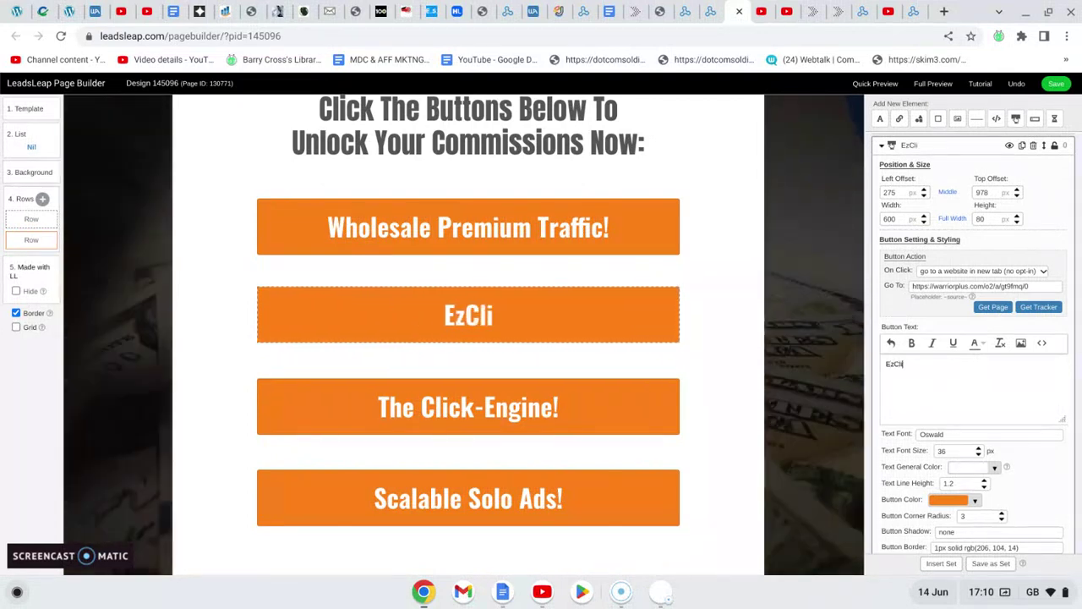
{"action": "type", "text": "x Club"}
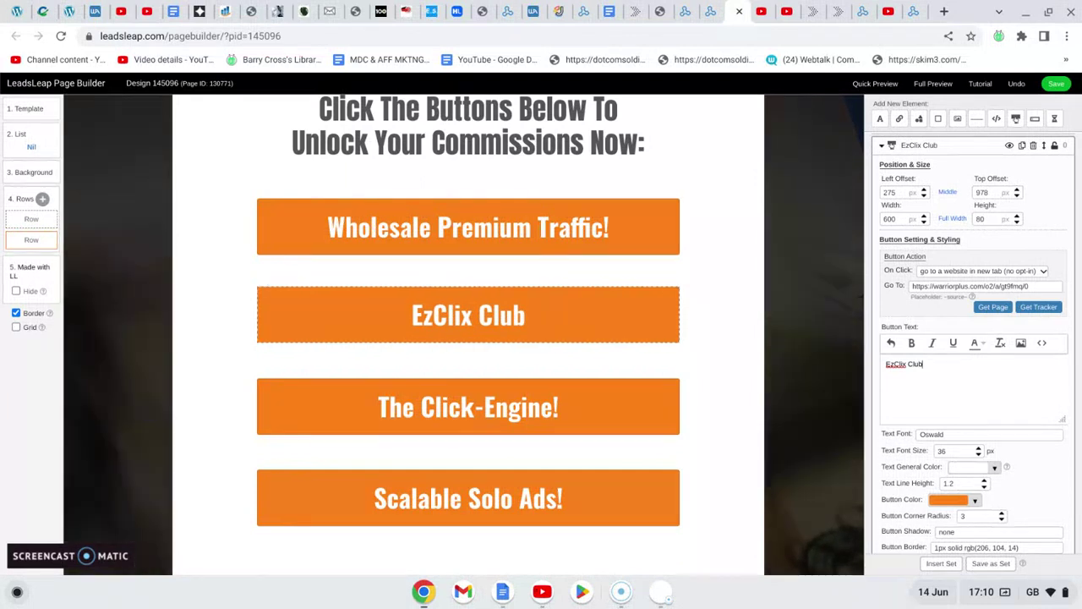
{"action": "type", "text": "!"}
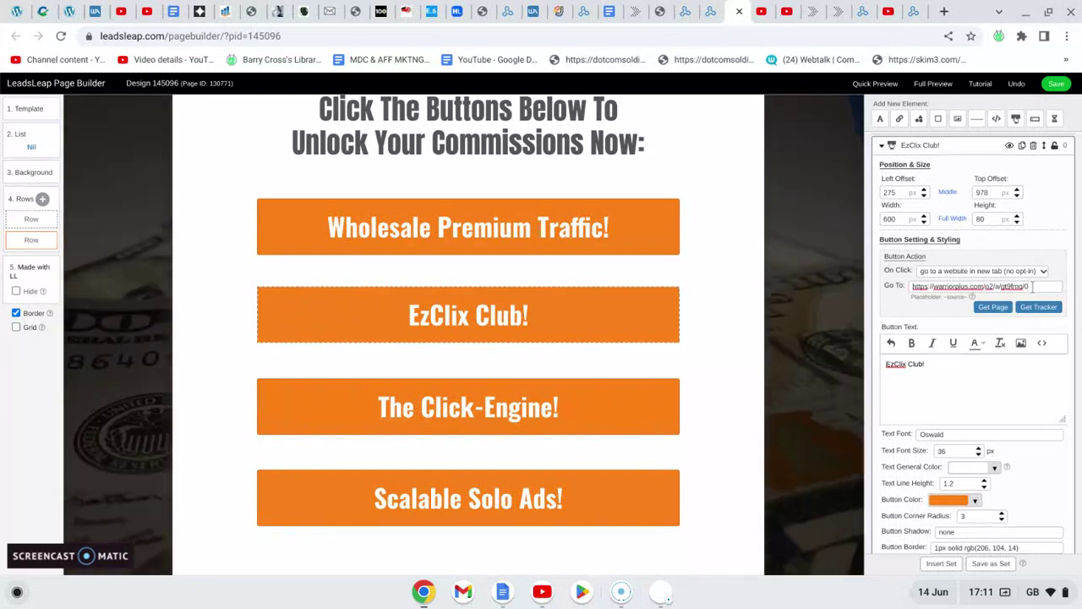
Step: Clear the existing destination URL of the "EzClix Club!" button
{"action": "key", "text": "BackSpace"}
{"action": "key", "text": "BackSpace"}
{"action": "key", "text": "BackSpace"}
{"action": "key", "text": "BackSpace"}
{"action": "key", "text": "BackSpace"}
{"action": "key", "text": "BackSpace"}
{"action": "key", "text": "BackSpace"}
{"action": "key", "text": "BackSpace"}
{"action": "key", "text": "BackSpace"}
{"action": "key", "text": "BackSpace"}
{"action": "key", "text": "BackSpace"}
{"action": "key", "text": "BackSpace"}
{"action": "key", "text": "BackSpace"}
{"action": "key", "text": "BackSpace"}
{"action": "key", "text": "BackSpace"}
{"action": "key", "text": "BackSpace"}
{"action": "key", "text": "BackSpace"}
{"action": "key", "text": "BackSpace"}
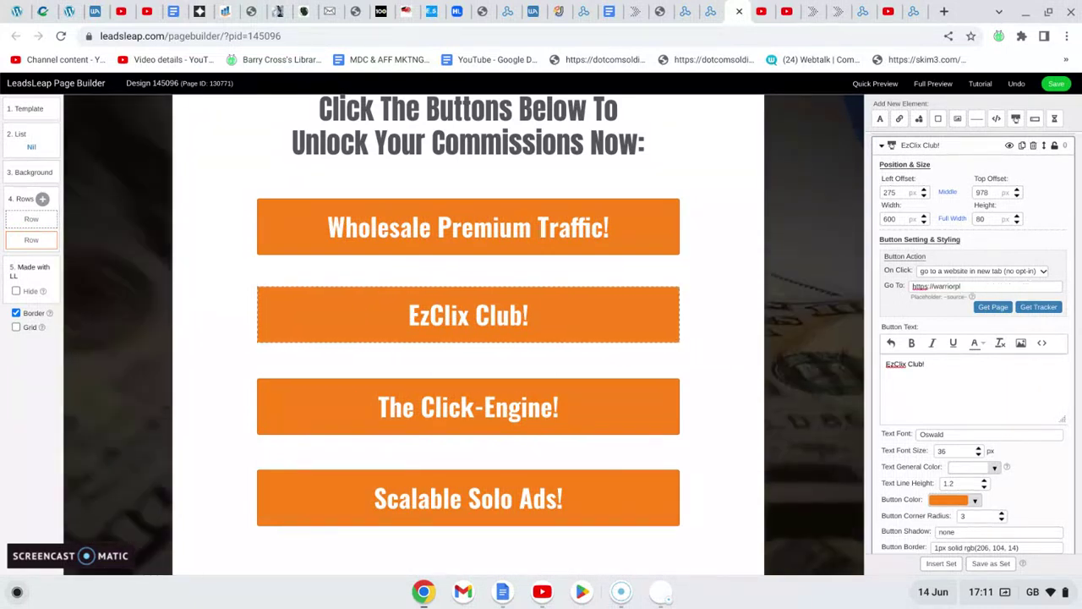
{"action": "key", "text": "BackSpace"}
{"action": "key", "text": "BackSpace"}
{"action": "key", "text": "BackSpace"}
{"action": "key", "text": "BackSpace"}
{"action": "key", "text": "BackSpace"}
{"action": "key", "text": "BackSpace"}
{"action": "key", "text": "BackSpace"}
{"action": "key", "text": "BackSpace"}
{"action": "key", "text": "BackSpace"}
{"action": "key", "text": "BackSpace"}
{"action": "key", "text": "BackSpace"}
{"action": "key", "text": "BackSpace"}
{"action": "key", "text": "BackSpace"}
{"action": "key", "text": "BackSpace"}
{"action": "key", "text": "BackSpace"}
{"action": "key", "text": "BackSpace"}
{"action": "key", "text": "BackSpace"}
{"action": "key", "text": "BackSpace"}
{"action": "key", "text": "BackSpace"}
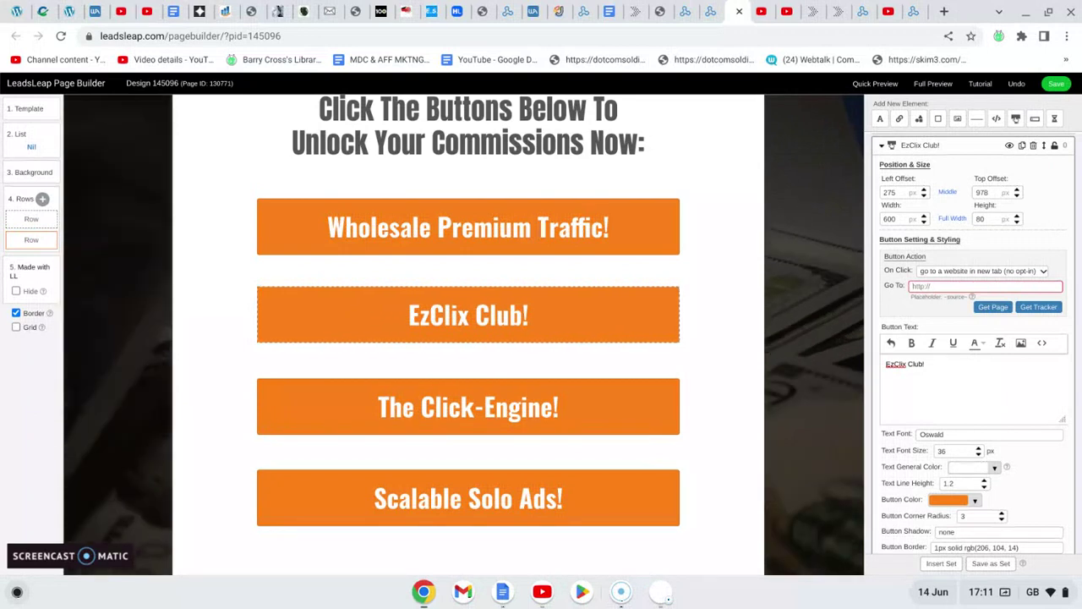
{"action": "left_click", "coordinate": [173, 11]}
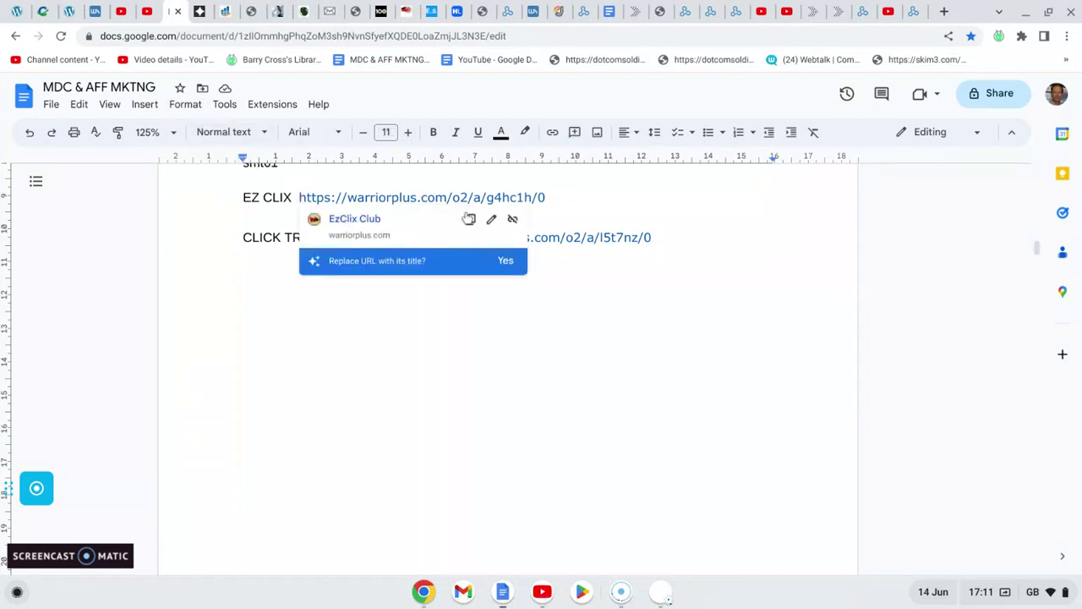
{"action": "left_click", "coordinate": [471, 220]}
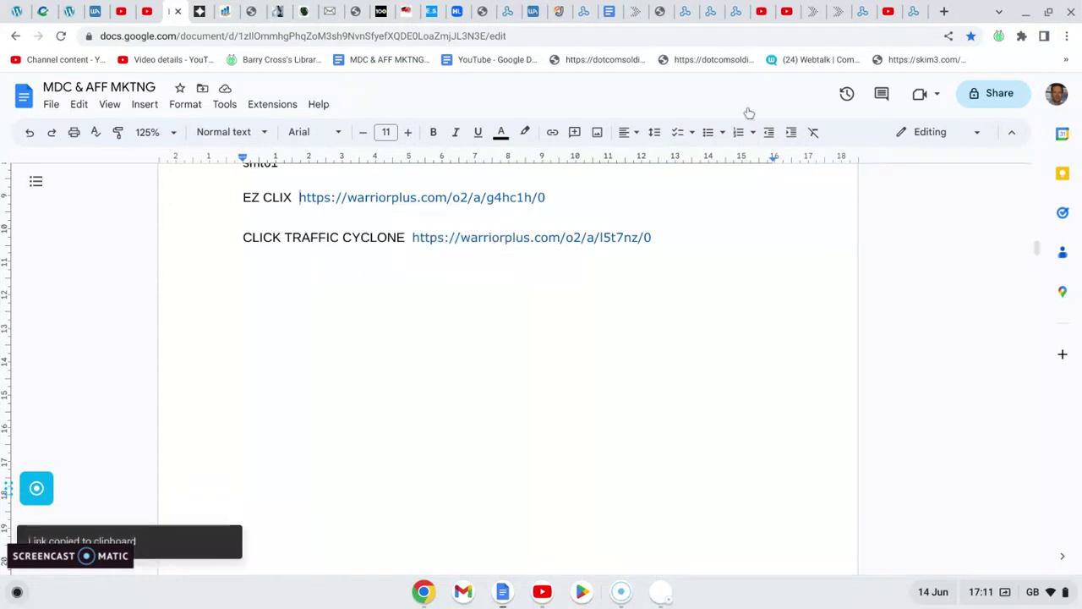
{"action": "left_click", "coordinate": [734, 12]}
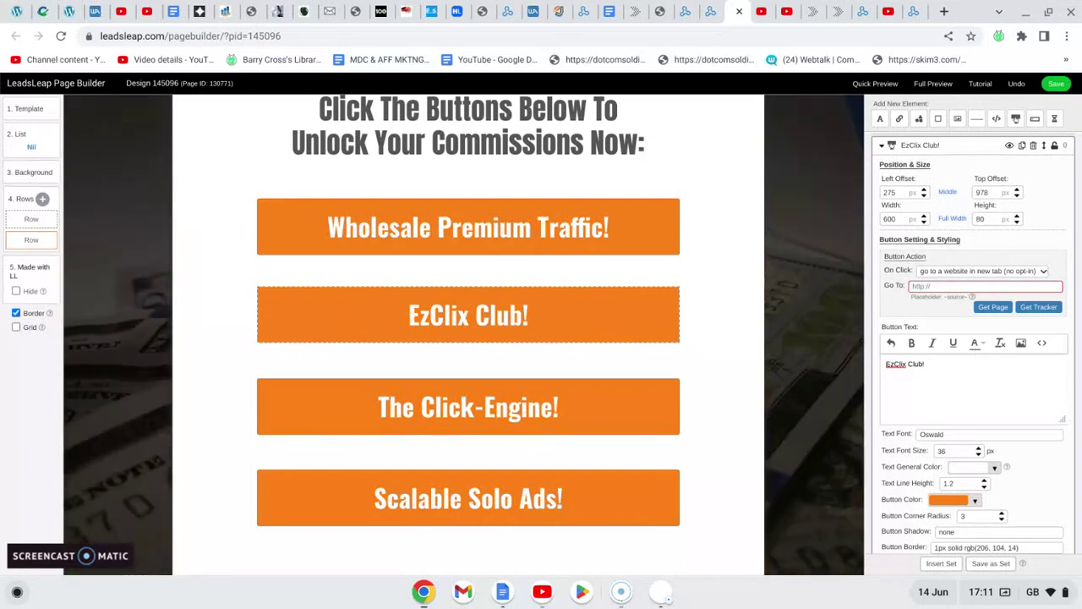
{"action": "left_click", "coordinate": [916, 286]}
{"action": "key", "text": "ctrl+v"}
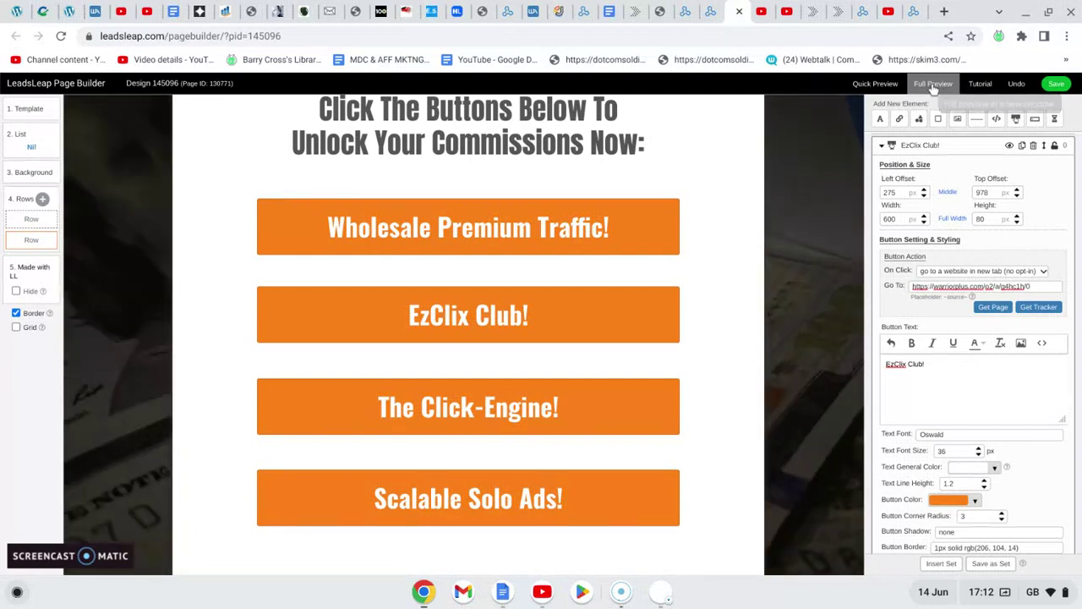
Step: Open the full preview of the landing page, examine the video and offer buttons, and close the preview
{"action": "left_click", "coordinate": [932, 85]}
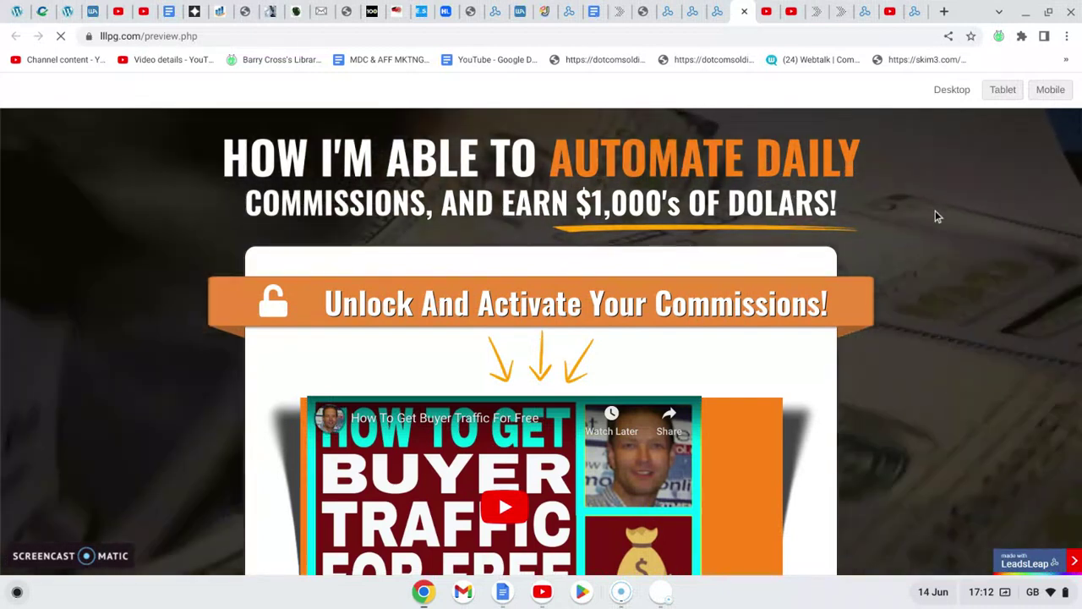
{"action": "scroll", "coordinate": [935, 212], "scroll_direction": "down", "scroll_amount": 3}
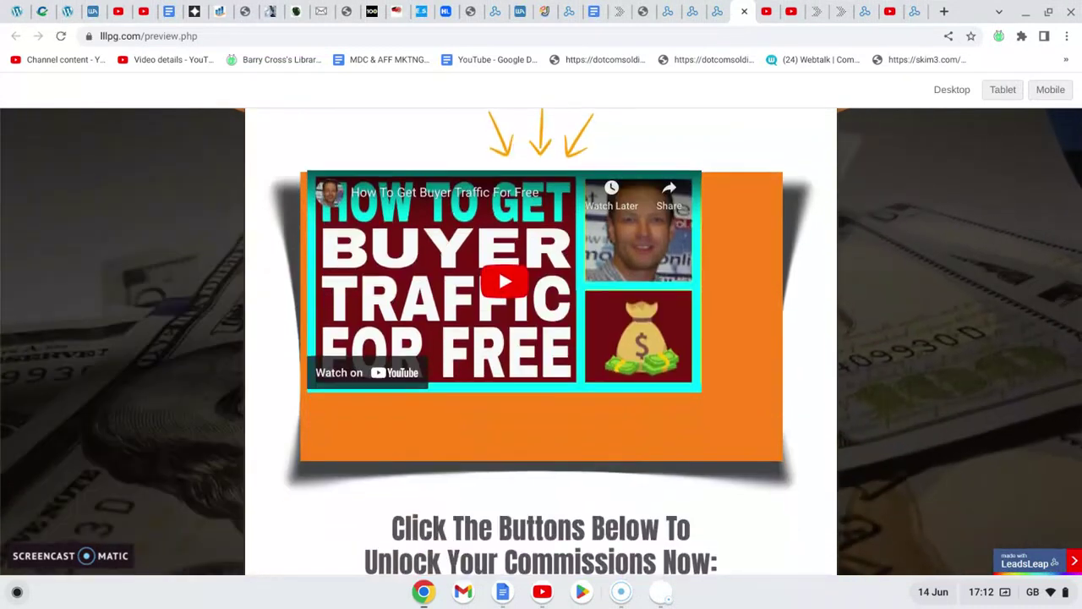
{"action": "scroll", "coordinate": [541, 342], "scroll_direction": "down", "scroll_amount": 4}
{"action": "scroll", "coordinate": [541, 342], "scroll_direction": "down", "scroll_amount": 2}
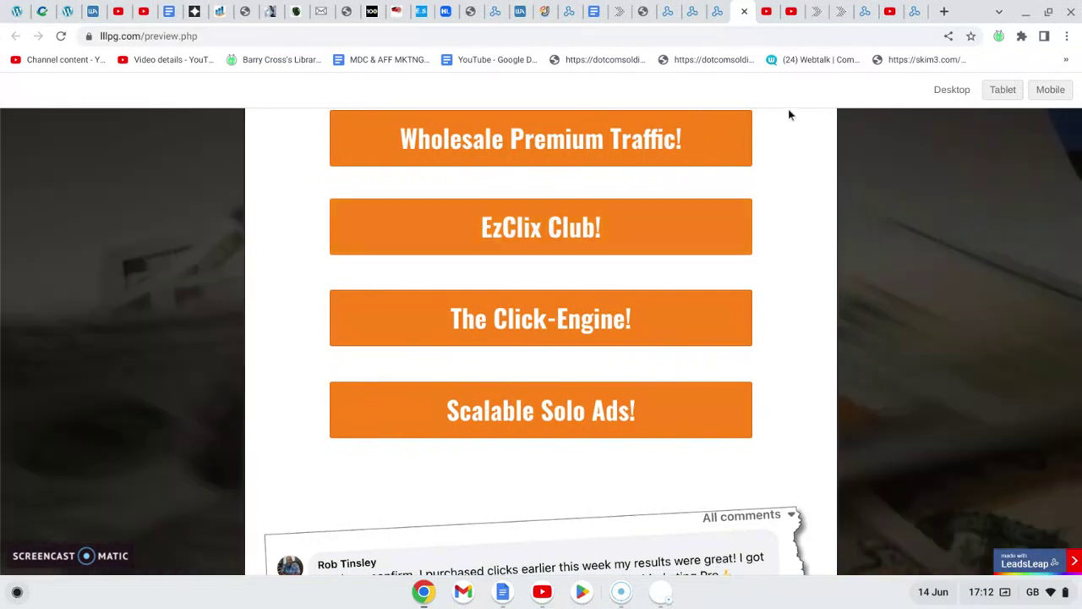
{"action": "left_click", "coordinate": [744, 12]}
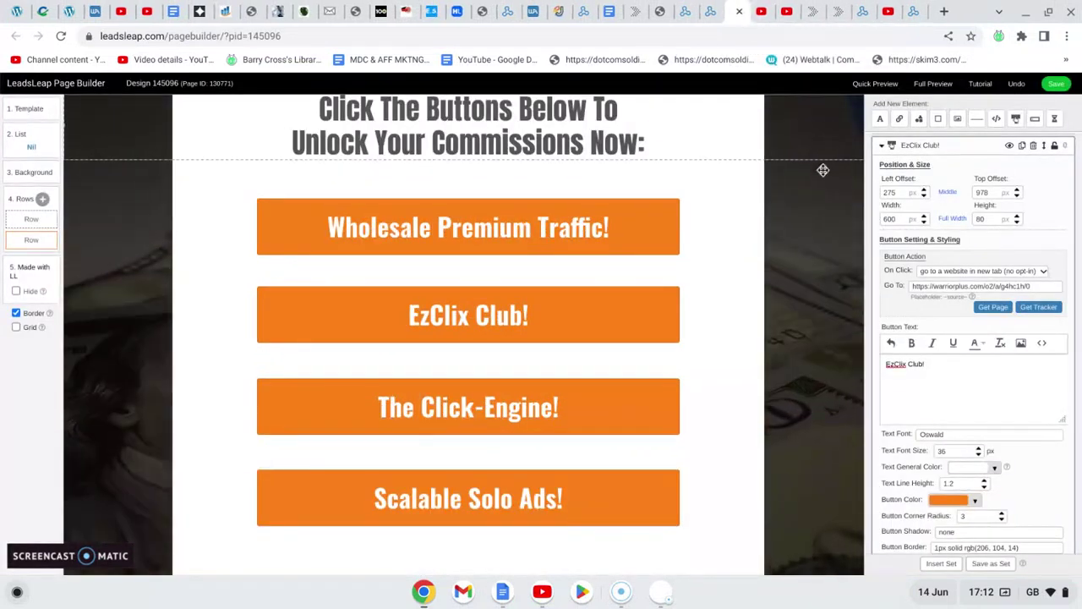
Step: Save the landing page design and dismiss the save message
{"action": "left_click", "coordinate": [1058, 85]}
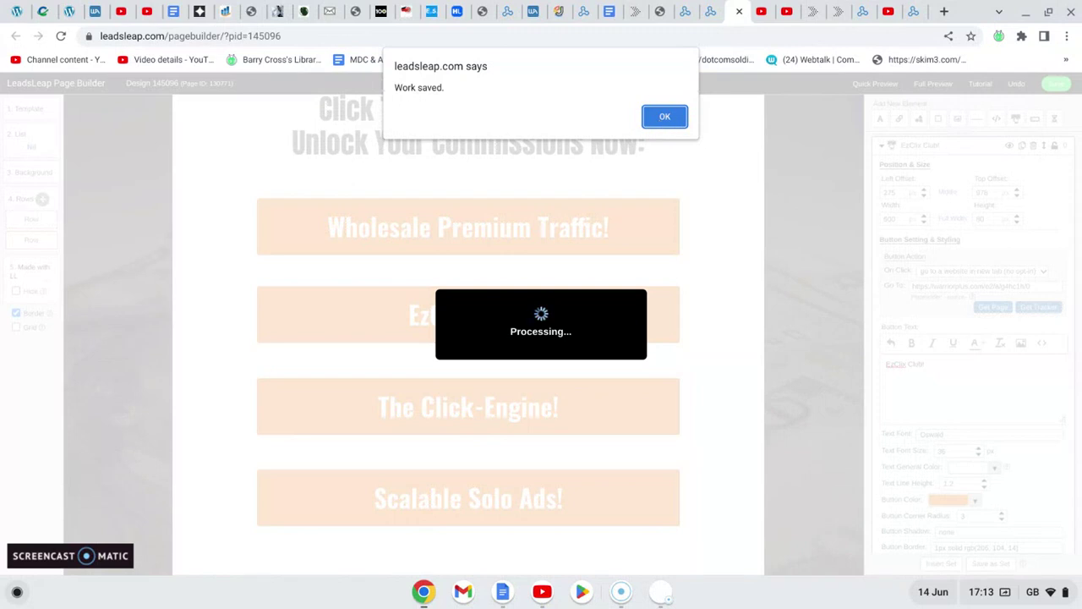
{"action": "left_click", "coordinate": [657, 120]}
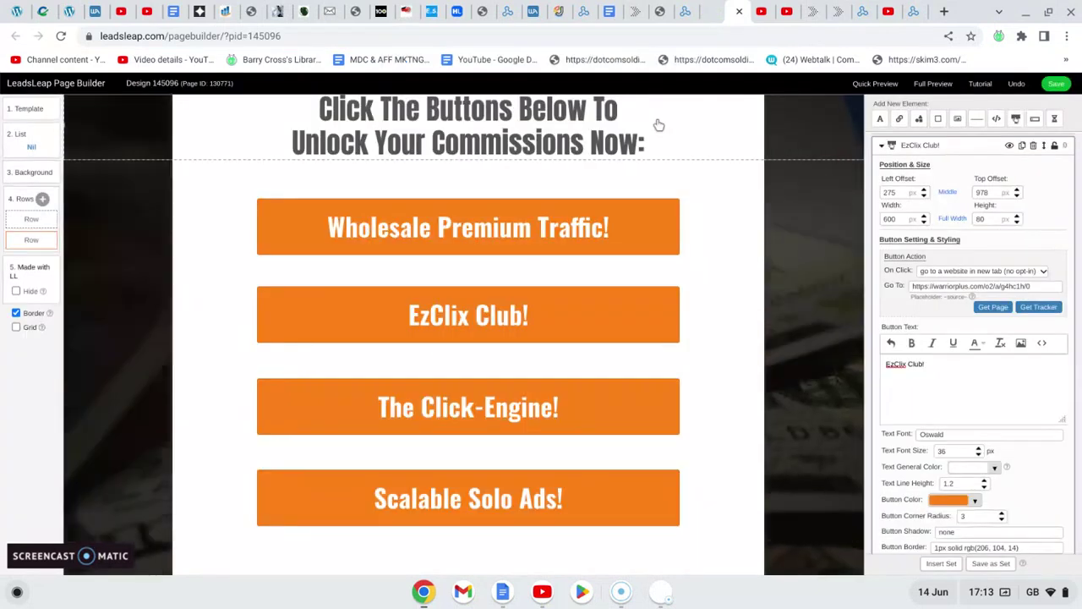
Step: Switch to the LeadsLeap training course opt-in page and examine its headline and sign-up form
{"action": "left_click", "coordinate": [813, 16]}
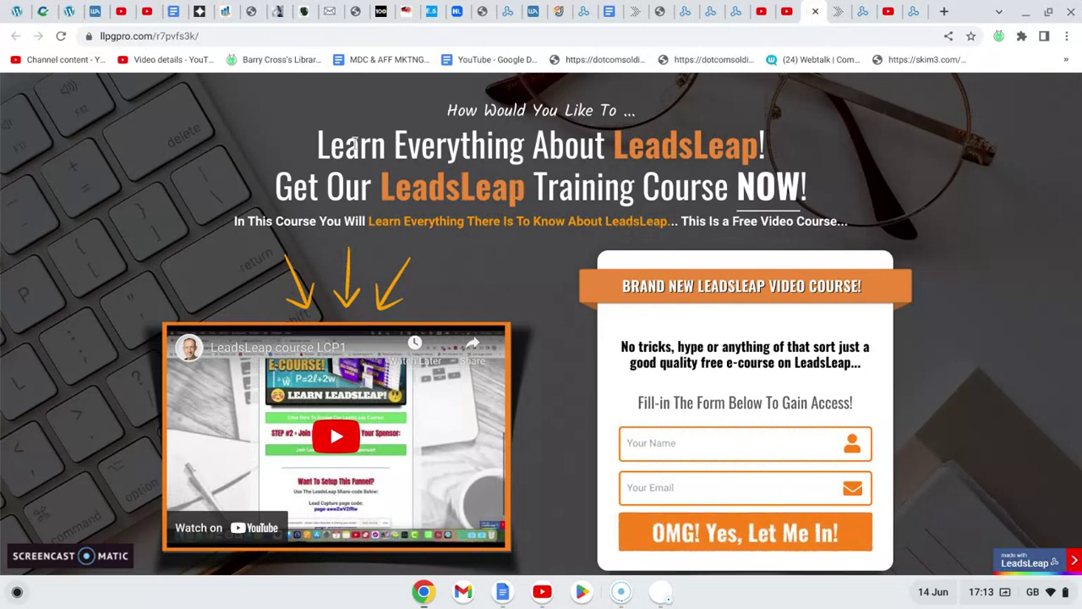
{"action": "left_click_drag", "start_coordinate": [280, 188], "coordinate": [819, 179]}
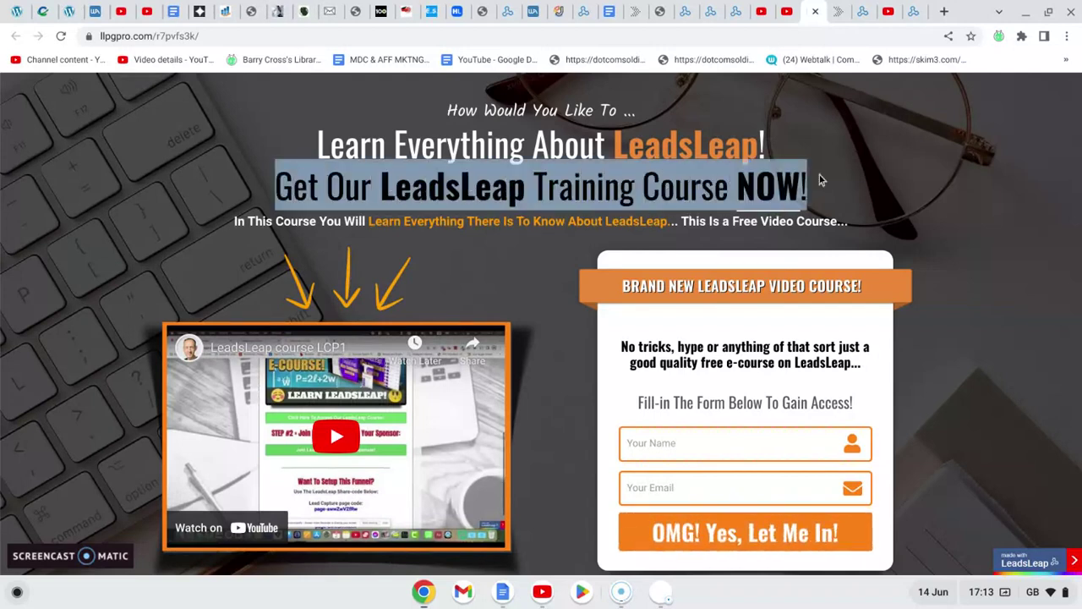
{"action": "left_click", "coordinate": [884, 155]}
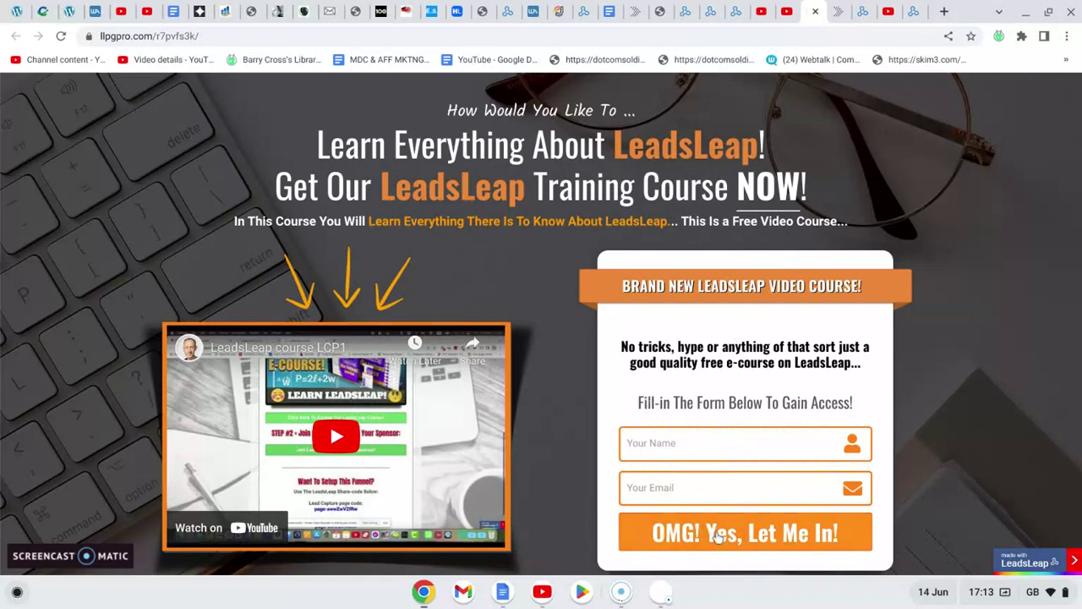
Step: Examine the LeadsLeap course welcome page down to the share codes for the lead capture and thank-you redirect pages
{"action": "left_click", "coordinate": [835, 17]}
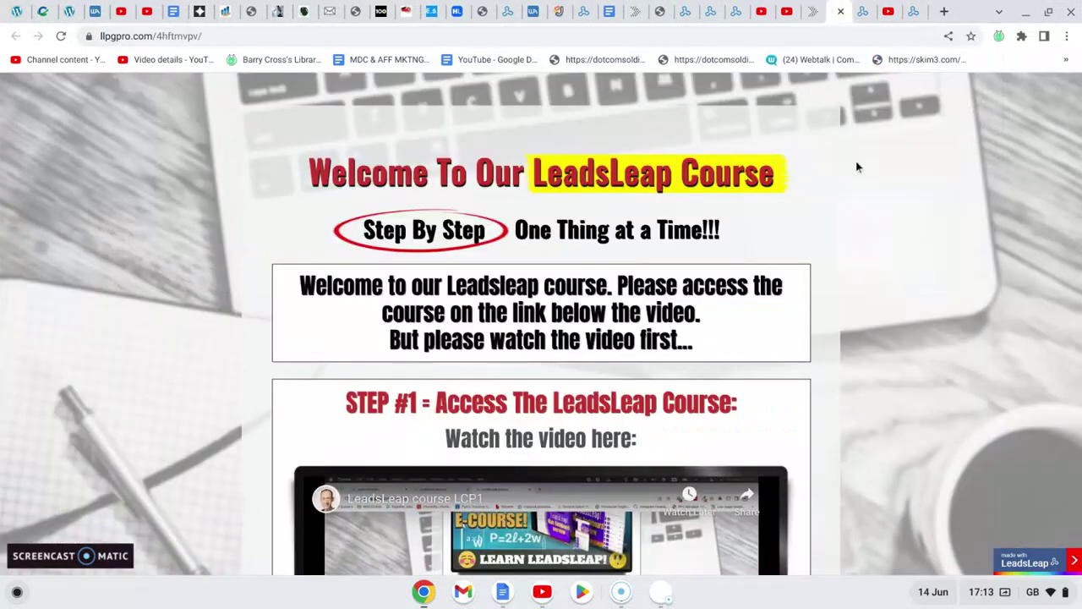
{"action": "key", "text": "Down"}
{"action": "key", "text": "Down"}
{"action": "key", "text": "Down"}
{"action": "key", "text": "Down"}
{"action": "key", "text": "Down"}
{"action": "key", "text": "Down"}
{"action": "key", "text": "Down"}
{"action": "key", "text": "Down"}
{"action": "key", "text": "Down"}
{"action": "key", "text": "Down"}
{"action": "key", "text": "Down"}
{"action": "key", "text": "Down"}
{"action": "key", "text": "Down"}
{"action": "key", "text": "Down"}
{"action": "key", "text": "Down"}
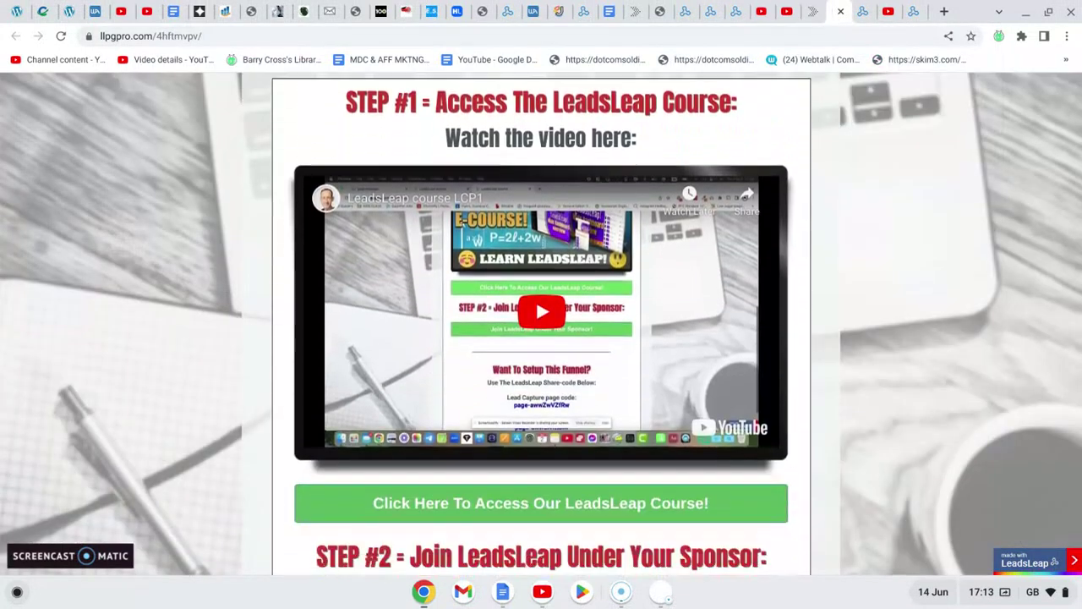
{"action": "key", "text": "Down"}
{"action": "key", "text": "Down"}
{"action": "key", "text": "Down"}
{"action": "key", "text": "Down"}
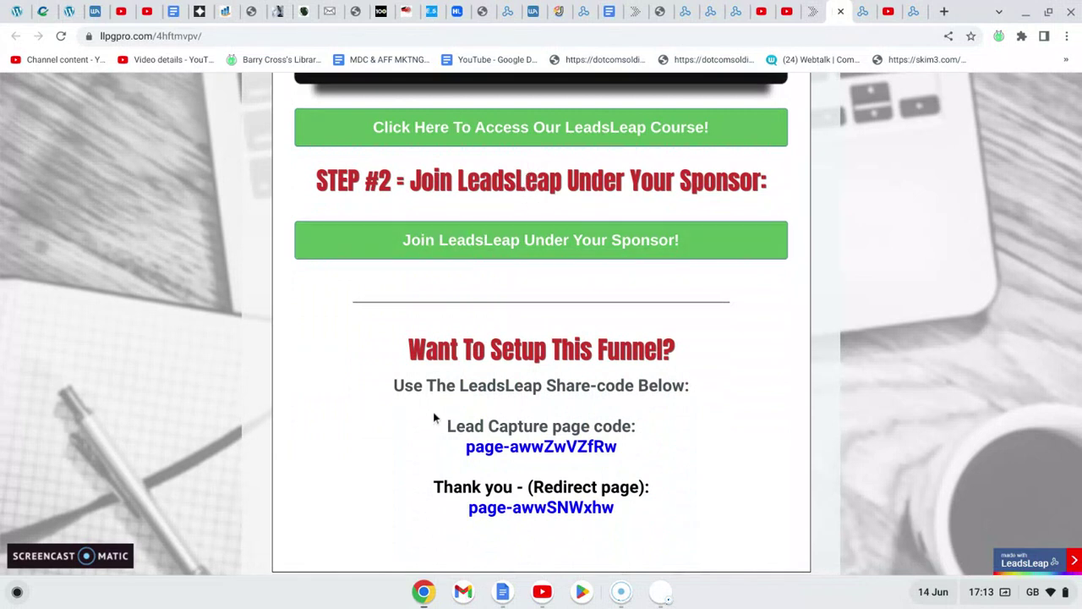
{"action": "left_click_drag", "start_coordinate": [466, 447], "coordinate": [597, 455]}
{"action": "left_click_drag", "start_coordinate": [470, 508], "coordinate": [589, 507]}
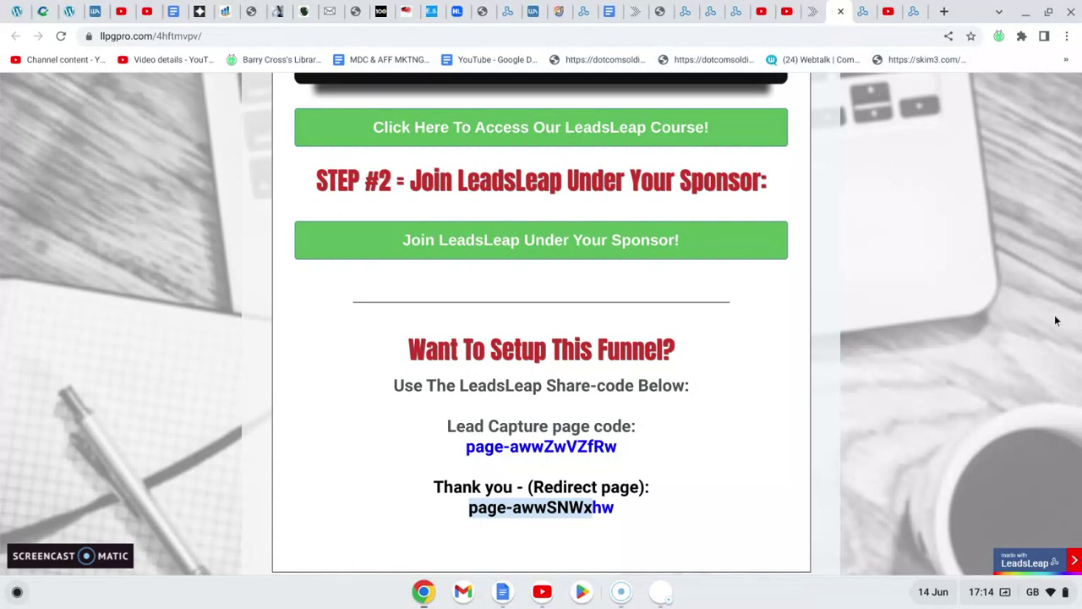
{"action": "left_click_drag", "start_coordinate": [1078, 363], "coordinate": [1078, 72]}
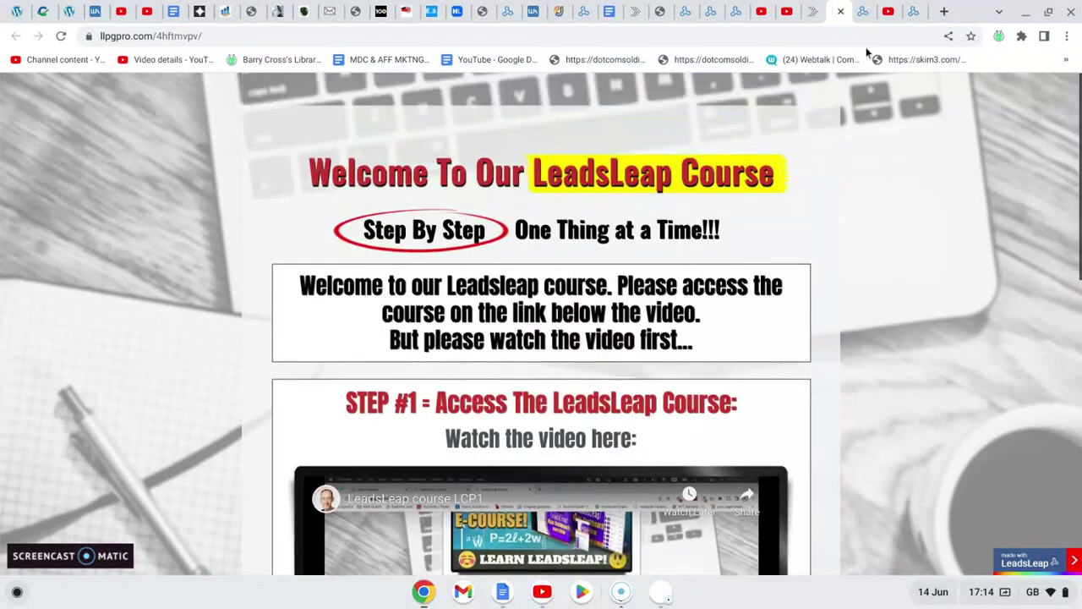
Step: Open the LeadsLeap free lifetime membership page and examine its list of included features
{"action": "left_click", "coordinate": [861, 15]}
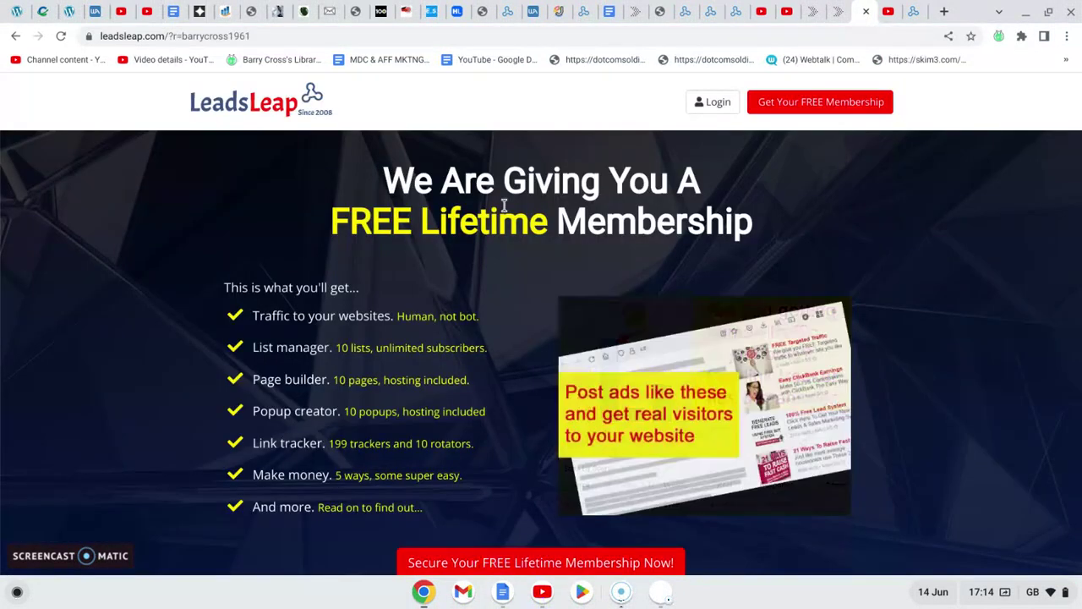
{"action": "left_click_drag", "start_coordinate": [254, 315], "coordinate": [418, 506]}
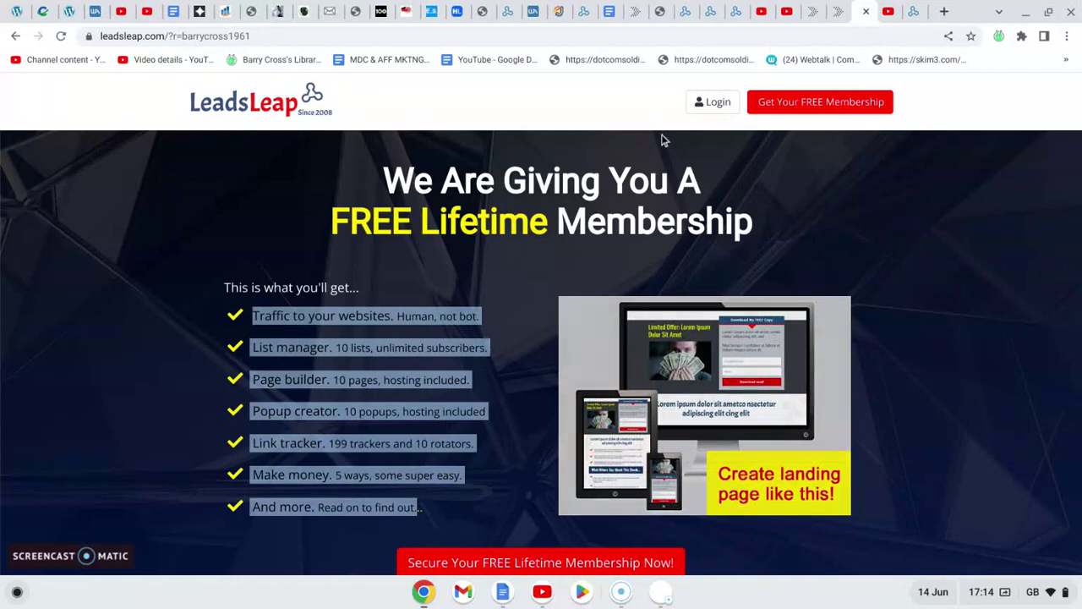
Step: Switch to the LeadsLeap members dashboard and examine the total earnings in the account statistics
{"action": "left_click", "coordinate": [682, 14]}
{"action": "left_click", "coordinate": [534, 251]}
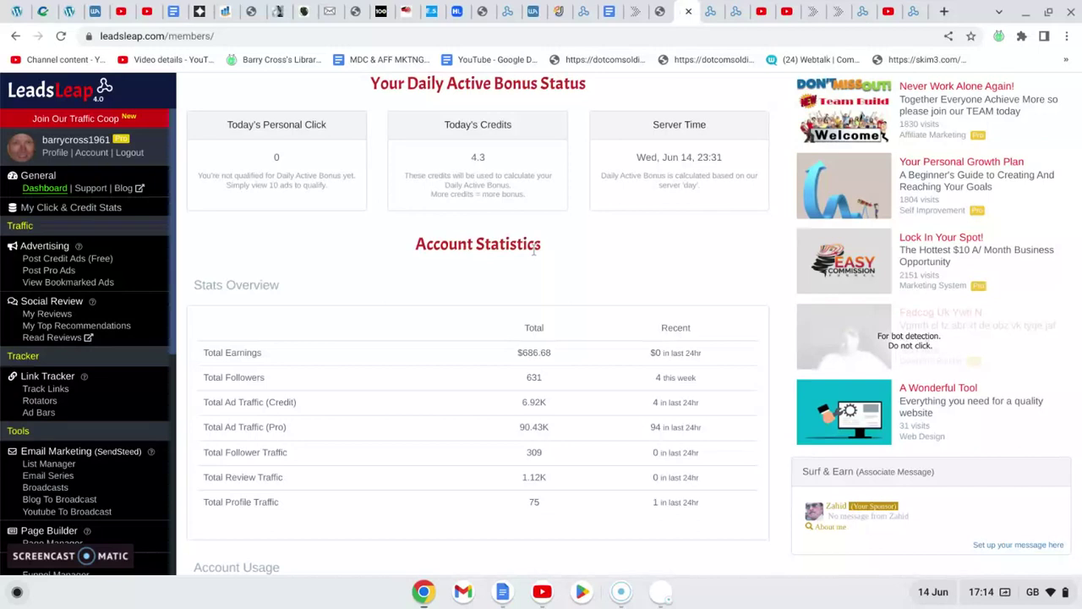
{"action": "left_click_drag", "start_coordinate": [518, 355], "coordinate": [552, 359]}
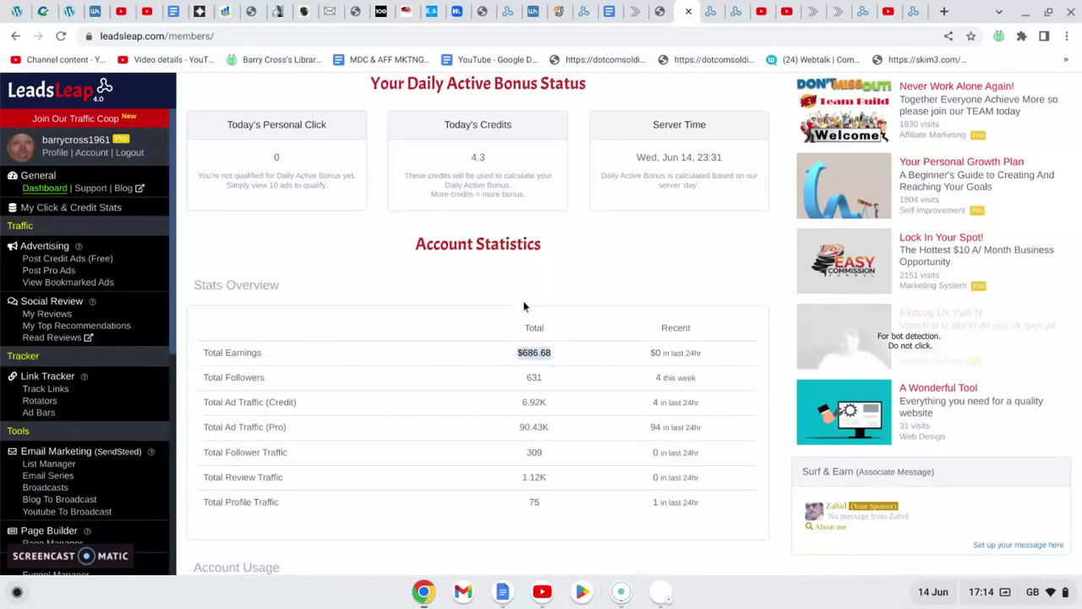